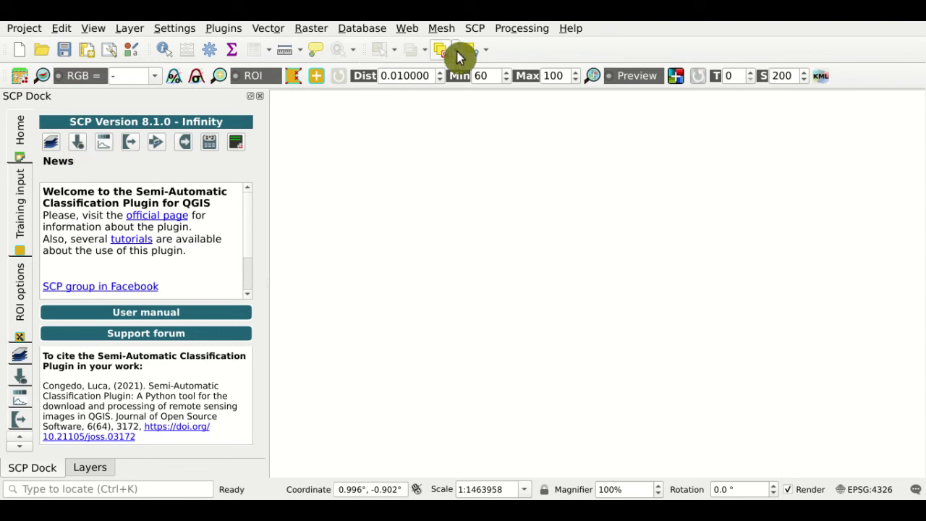
# Open the Semi-Automatic Classification Plugin's Download products tool and check the product types it offers.
pyautogui.click(481, 28)
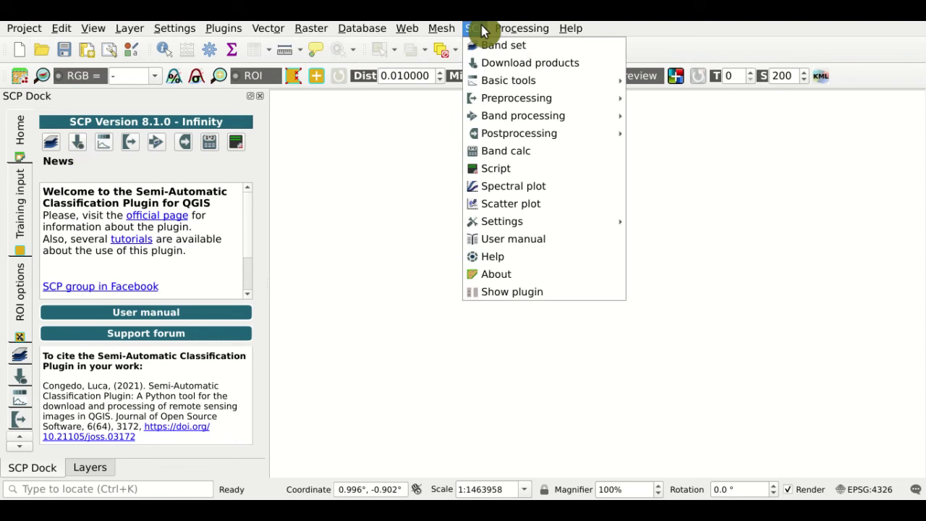
pyautogui.click(608, 68)
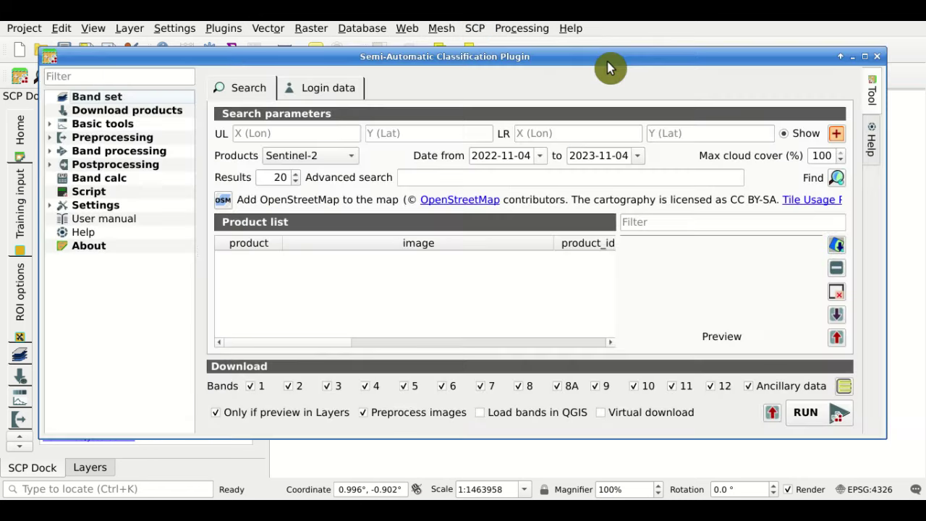
pyautogui.click(167, 116)
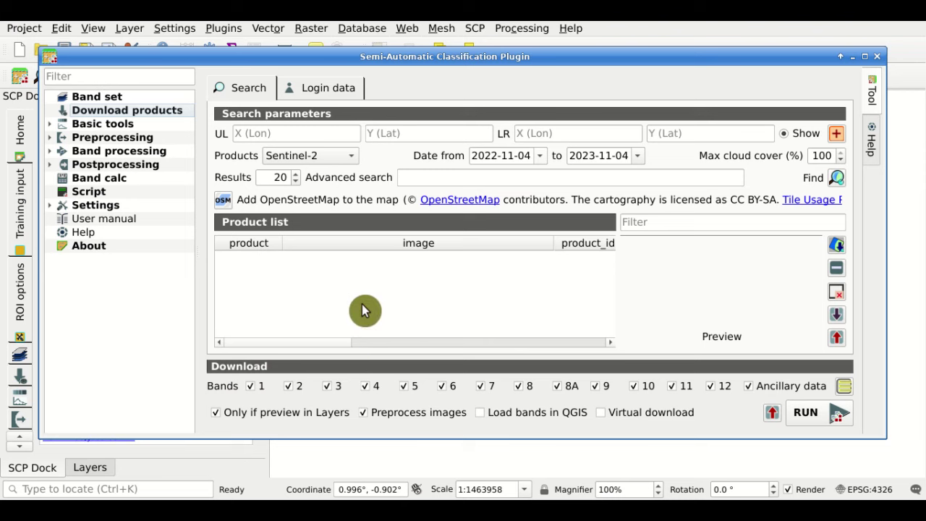
pyautogui.click(347, 160)
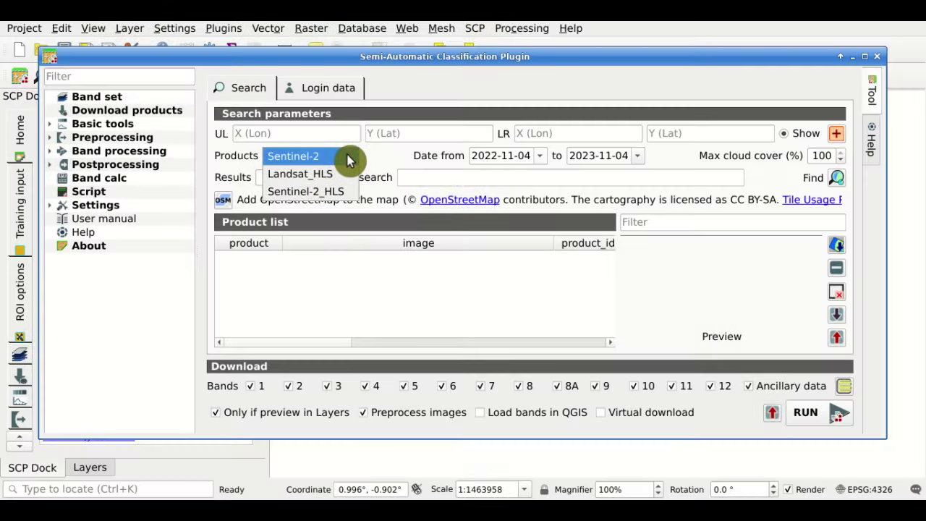
pyautogui.click(347, 159)
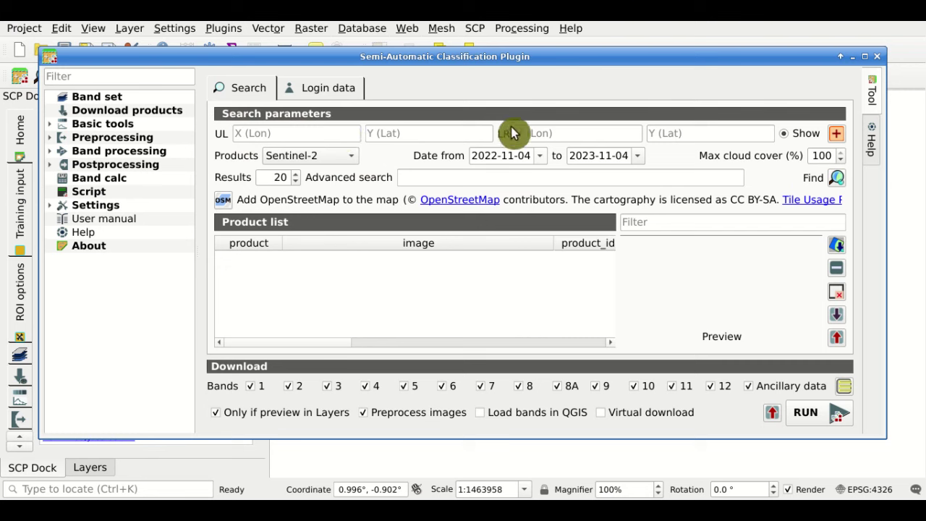
# Show the project's layer list and add the OpenStreetMap base map from the Download products tool.
pyautogui.press('Escape')
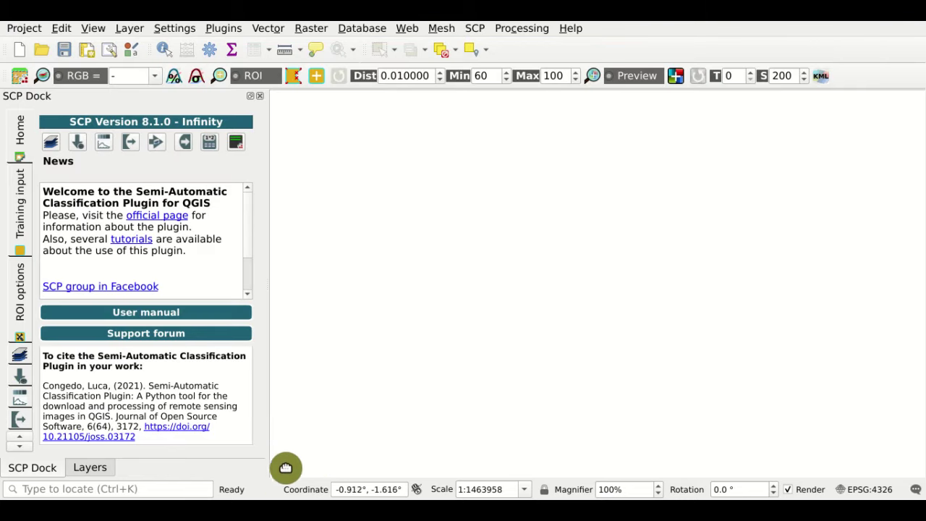
pyautogui.click(89, 467)
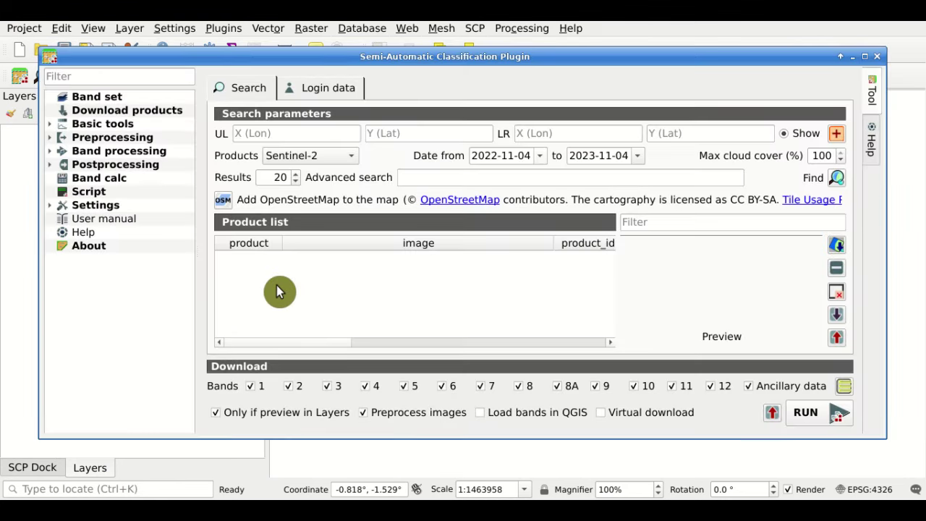
pyautogui.click(225, 205)
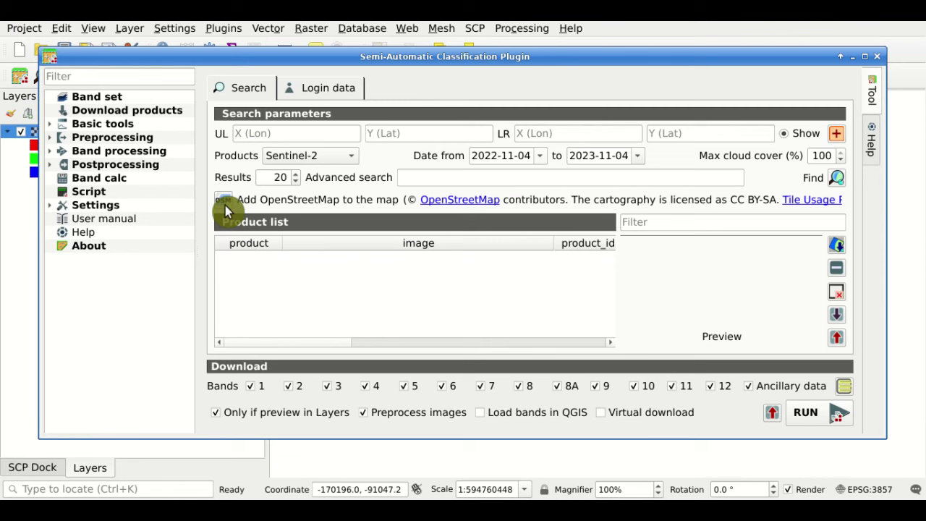
pyautogui.click(20, 224)
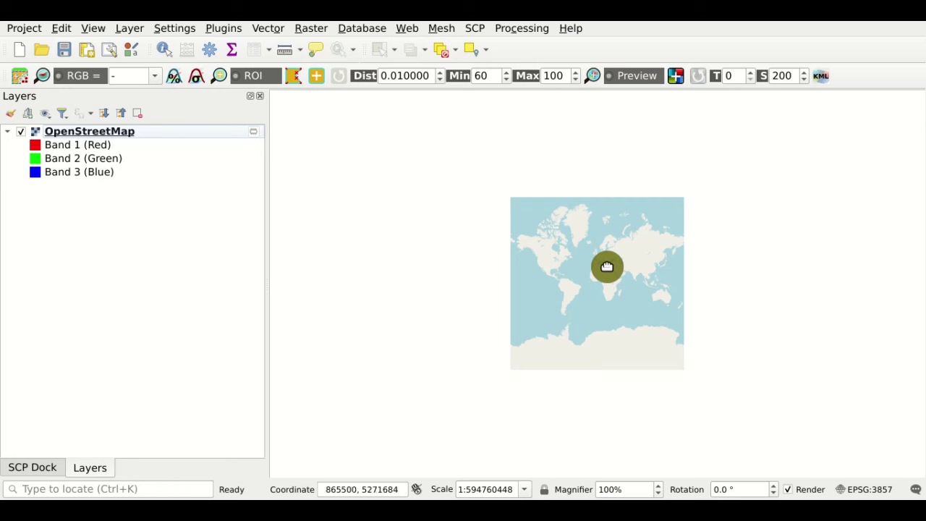
# Define the search rectangle on the map between Brescia and Verona, from about 10.31, 45.49 (UL) to 10.84, 45.26 (LR).
pyautogui.scroll(2, 607, 267)
pyautogui.scroll(2, 606, 268)
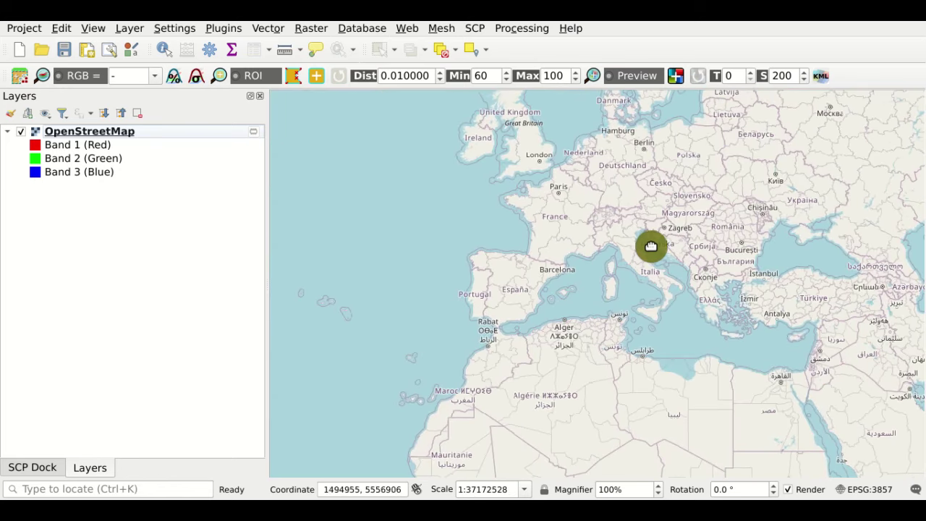
pyautogui.scroll(1, 651, 246)
pyautogui.scroll(1, 625, 235)
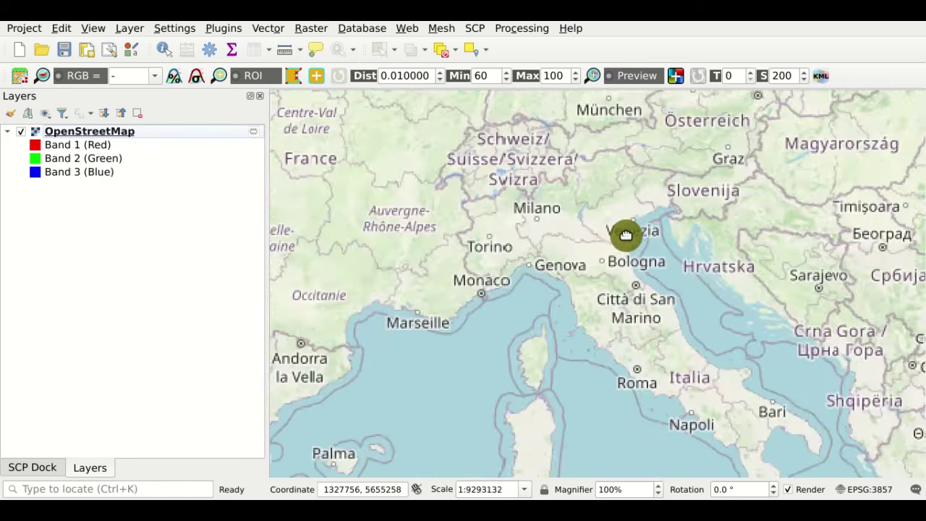
pyautogui.scroll(1, 625, 234)
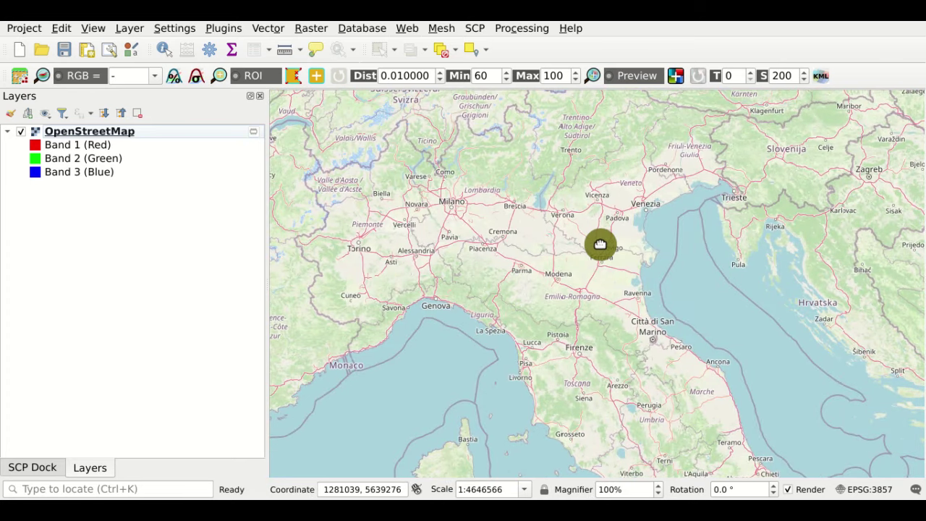
pyautogui.moveTo(598, 244); pyautogui.dragTo(576, 263)
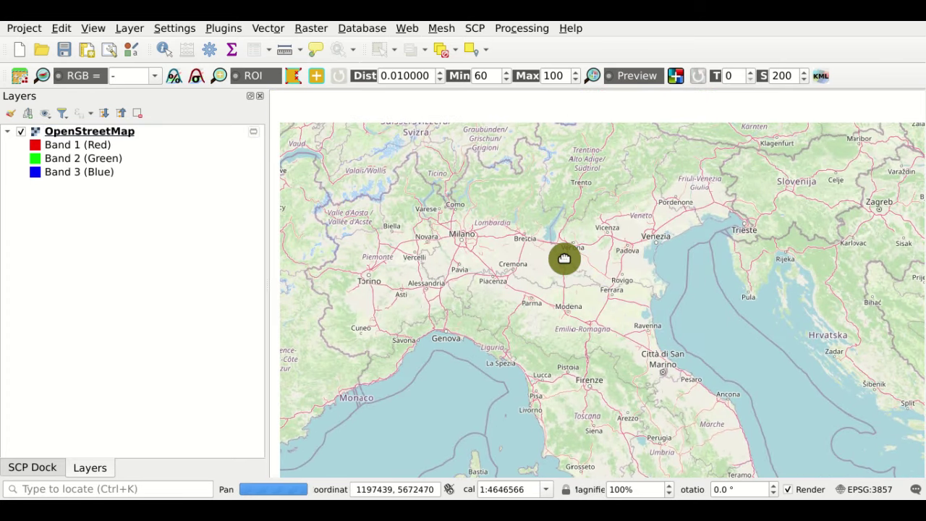
pyautogui.scroll(1, 564, 259)
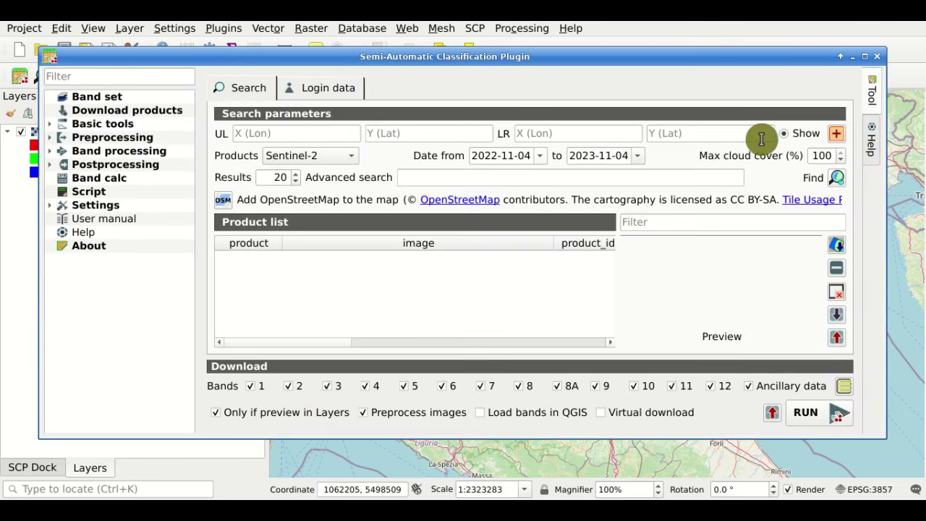
pyautogui.click(840, 140)
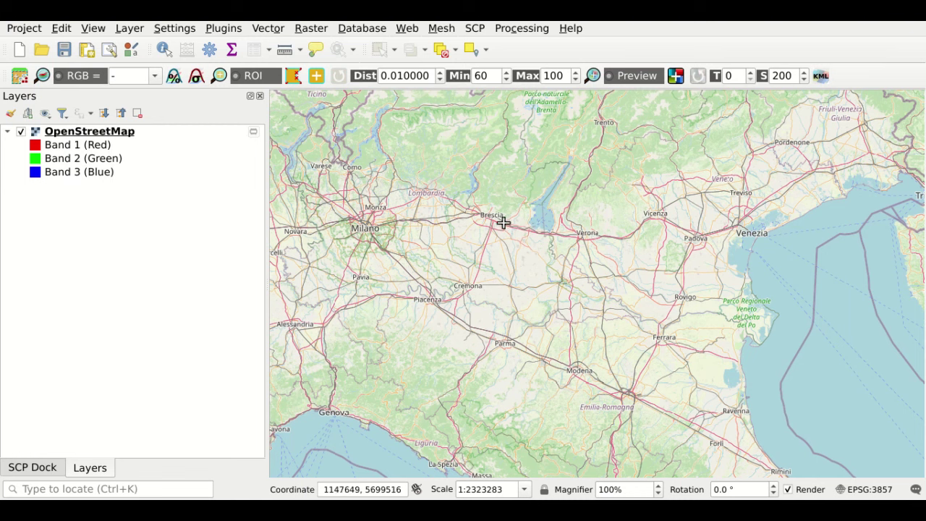
pyautogui.rightClick(568, 262)
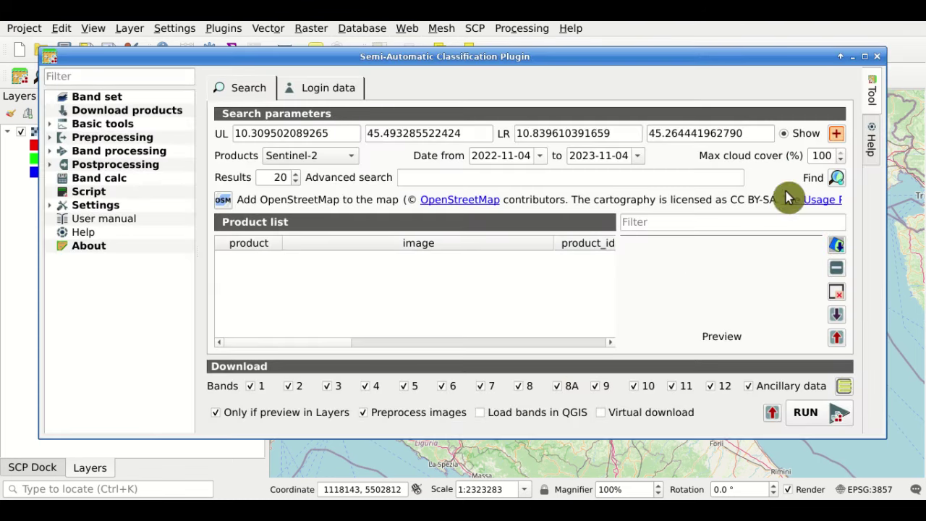
# Move the plugin window aside to check the search area's outline on the map, toggling its display, and bring the window back.
pyautogui.moveTo(774, 65); pyautogui.dragTo(283, 101)
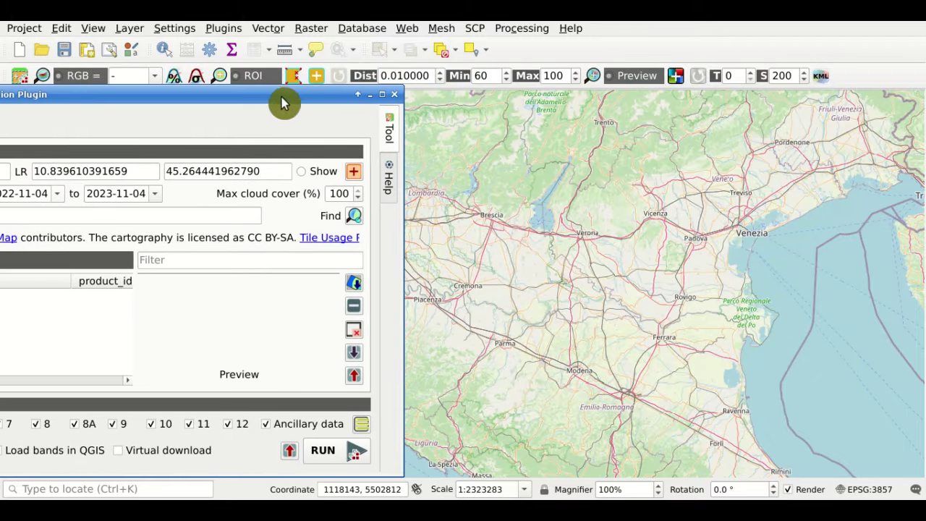
pyautogui.click(319, 174)
pyautogui.click(325, 173)
pyautogui.click(326, 178)
pyautogui.moveTo(293, 94); pyautogui.dragTo(754, 90)
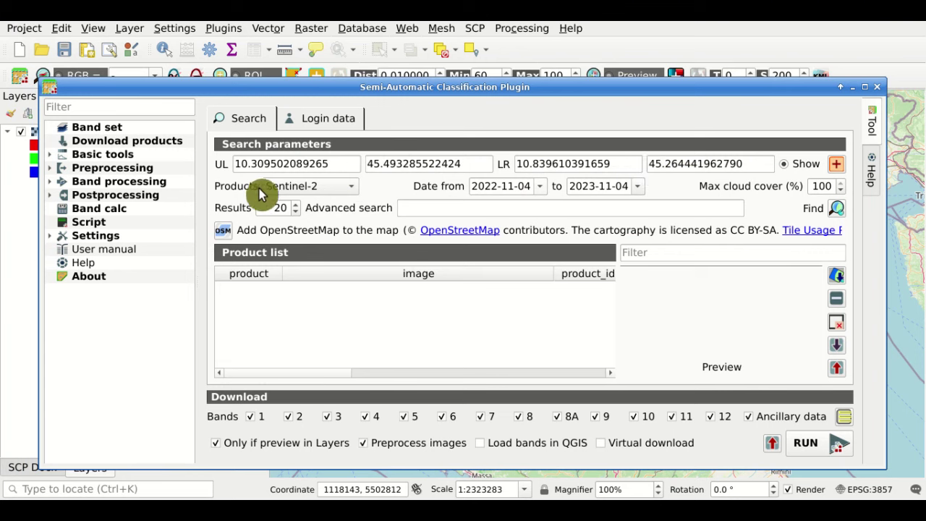
# Keep Sentinel-2 as the product and set the search period from 2022-10-01 to 2023-11-04.
pyautogui.click(360, 192)
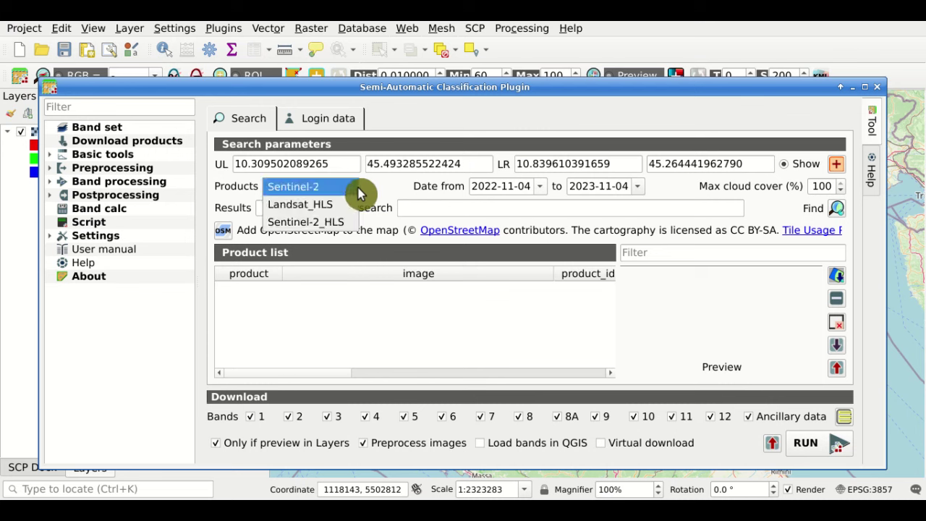
pyautogui.click(359, 192)
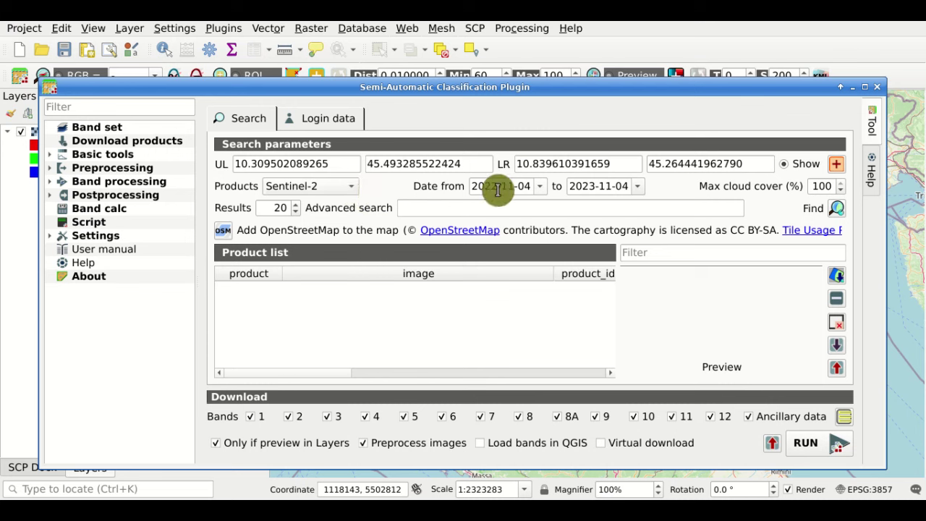
pyautogui.click(545, 190)
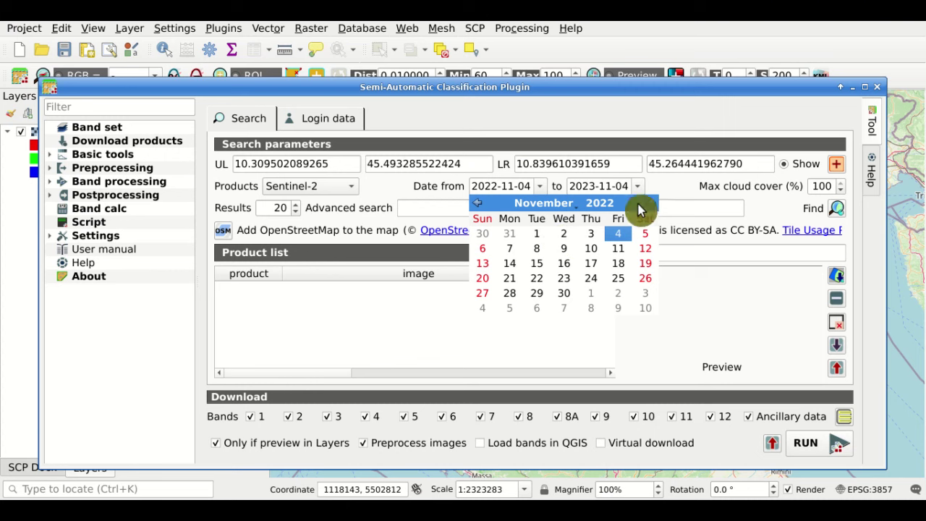
pyautogui.click(483, 207)
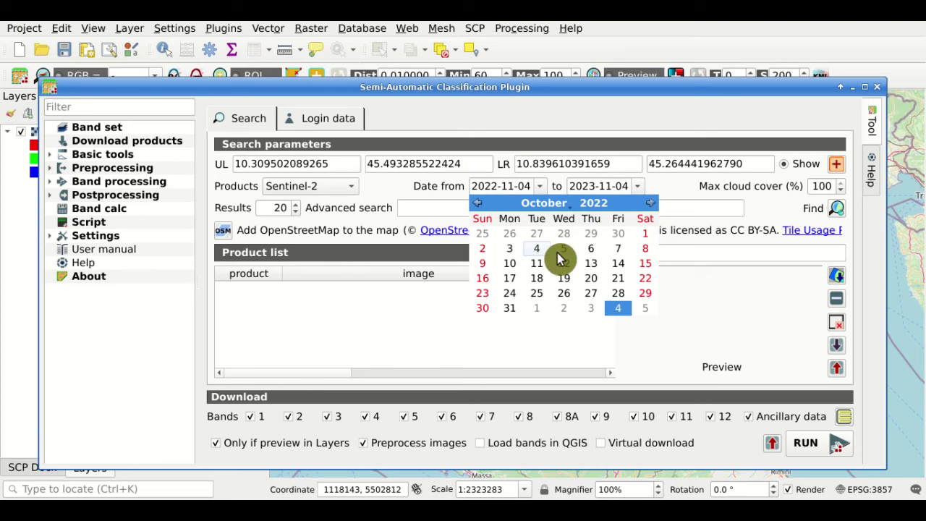
pyautogui.click(645, 235)
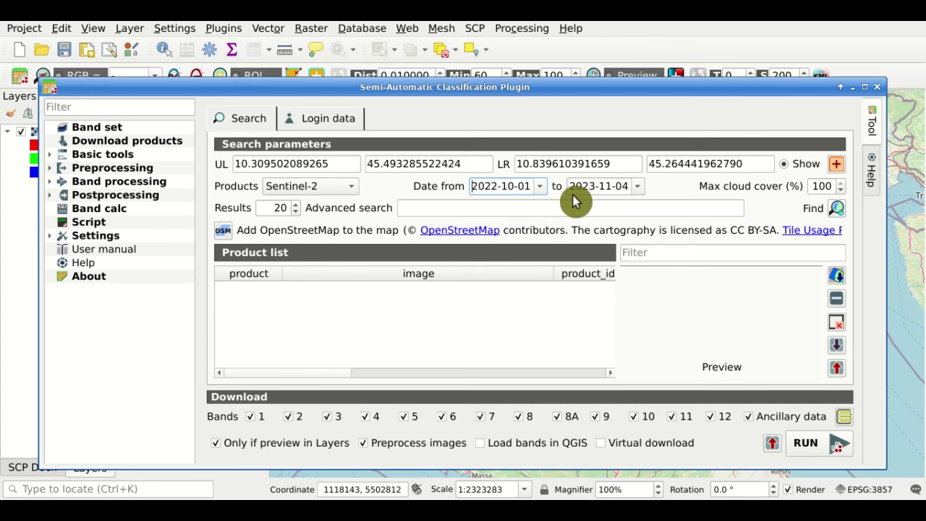
pyautogui.click(639, 187)
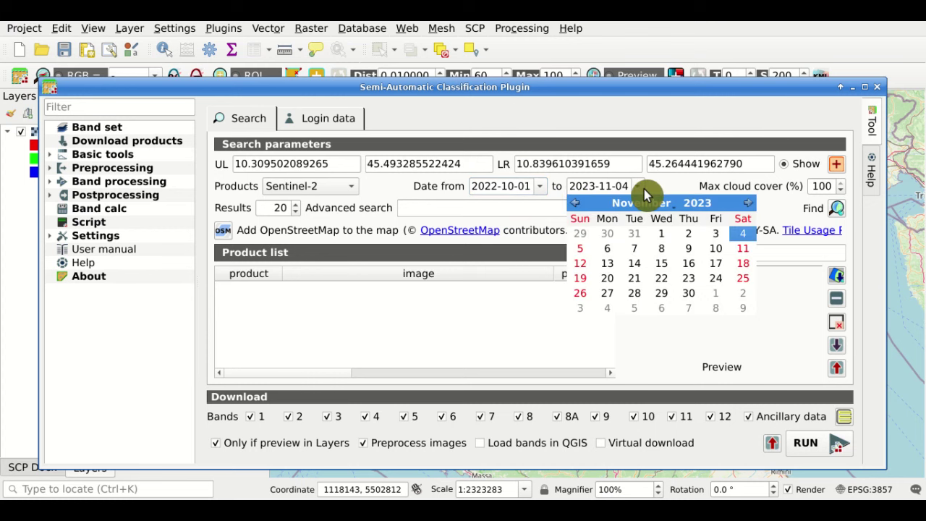
pyautogui.click(643, 187)
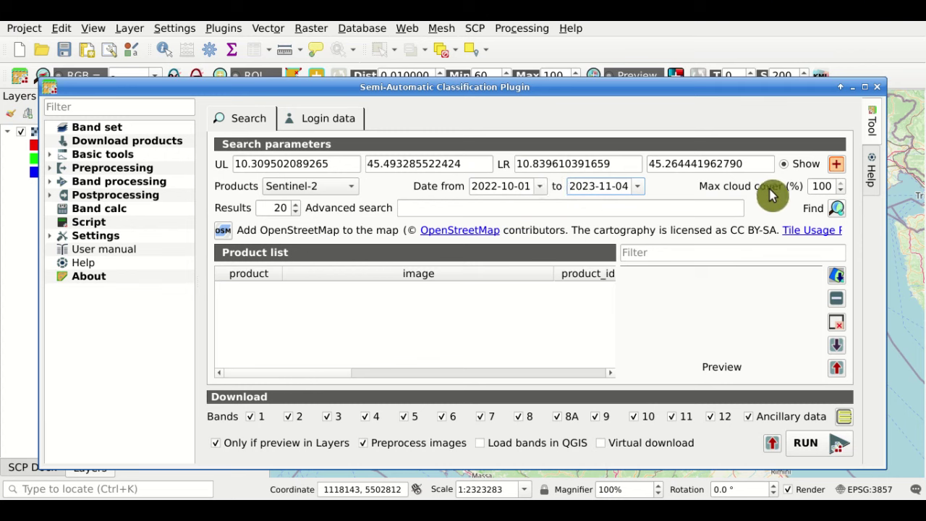
# Search for images with a maximum cloud cover of 60 % and the number of results limited to 10.
pyautogui.doubleClick(825, 186)
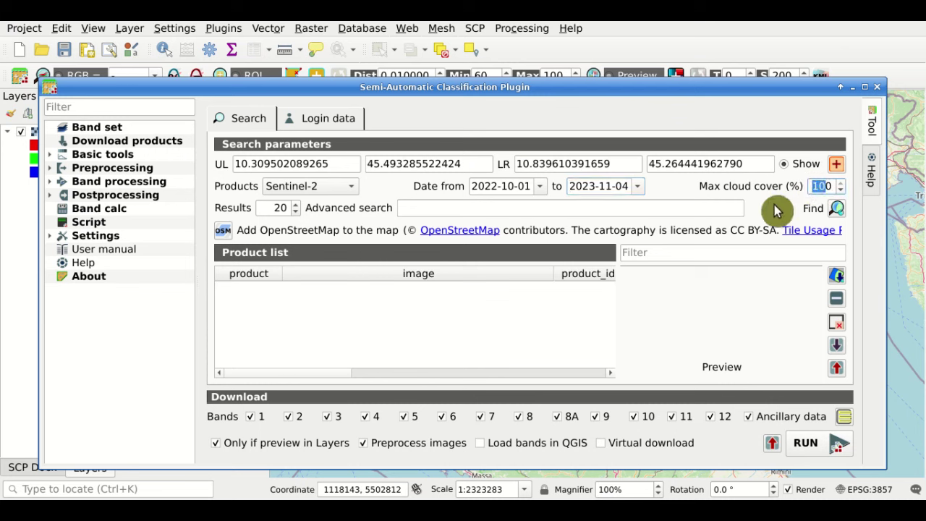
pyautogui.write('60')
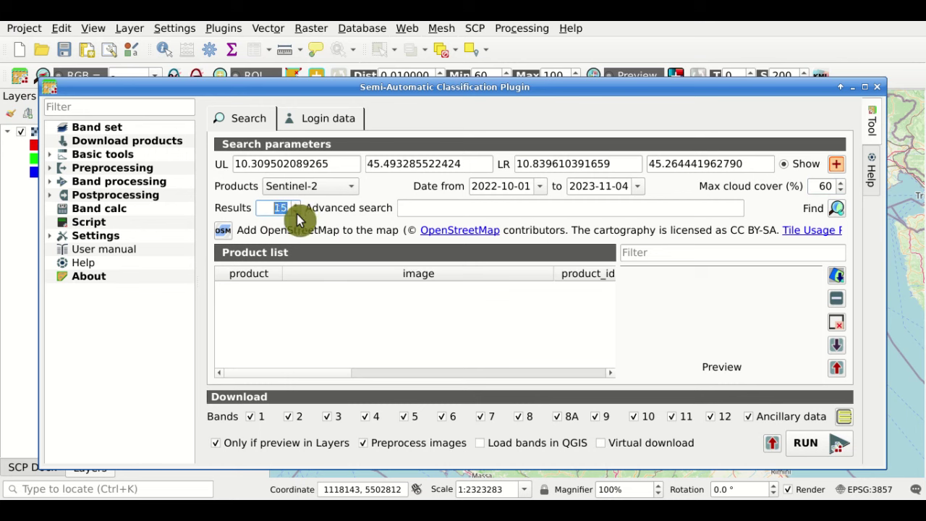
pyautogui.scroll(-1, 281, 208)
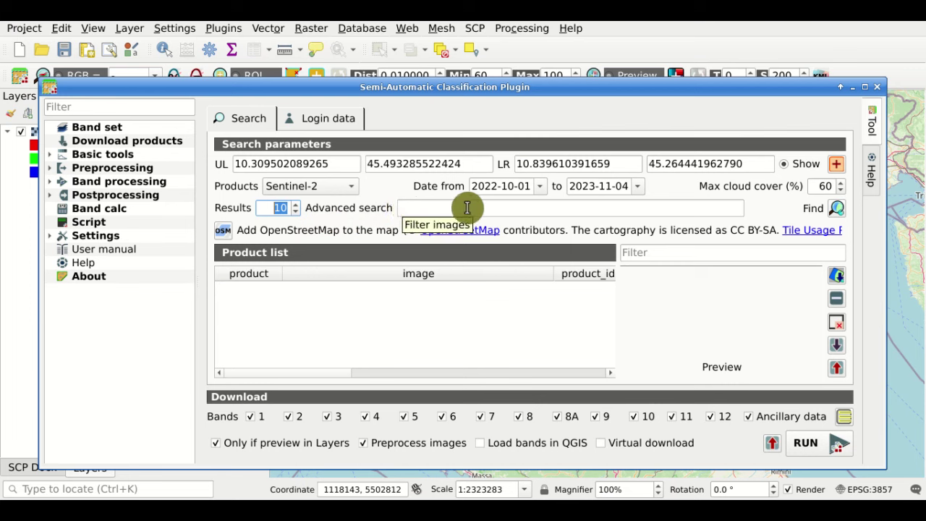
pyautogui.click(842, 214)
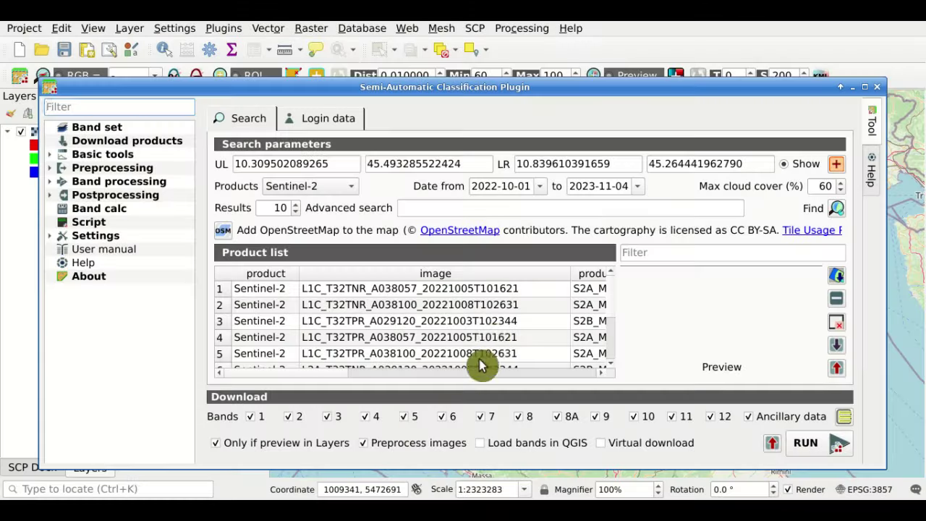
# Preview the first two images in the product list, leaving only the first one selected.
pyautogui.click(608, 288)
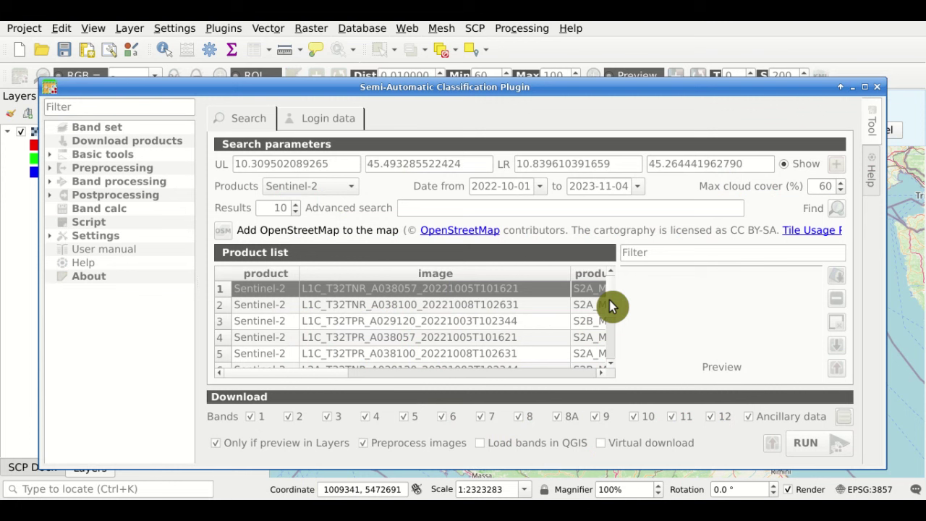
pyautogui.keyDown('shift'); pyautogui.click(610, 304); pyautogui.keyUp('shift')
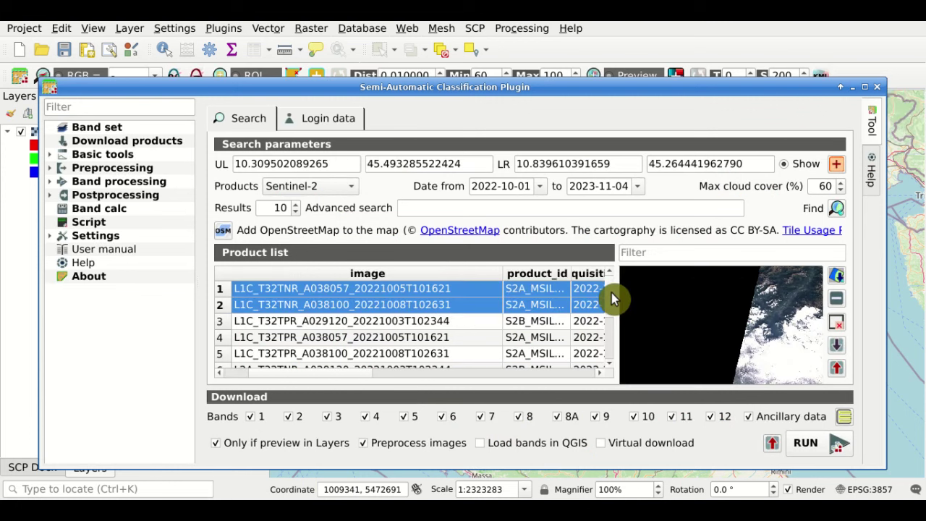
pyautogui.click(606, 289)
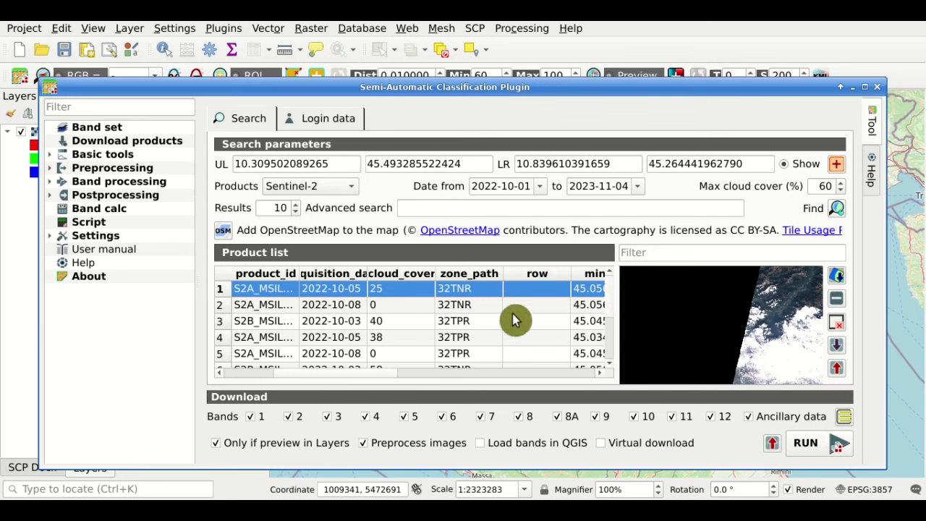
# Examine the image, date and cloud cover columns of the product list, widening acquisition_date to make its header readable.
pyautogui.click(284, 373)
pyautogui.moveTo(281, 377); pyautogui.dragTo(236, 378)
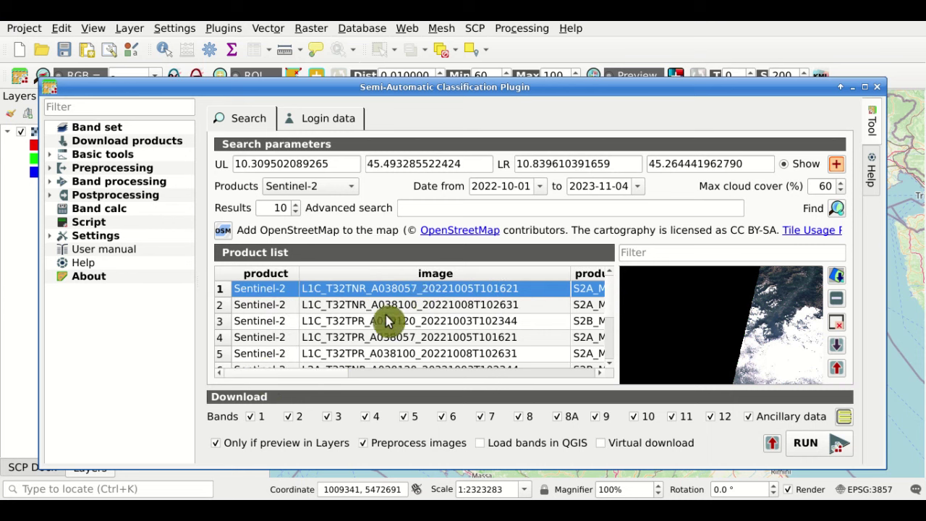
pyautogui.moveTo(307, 374); pyautogui.dragTo(349, 374)
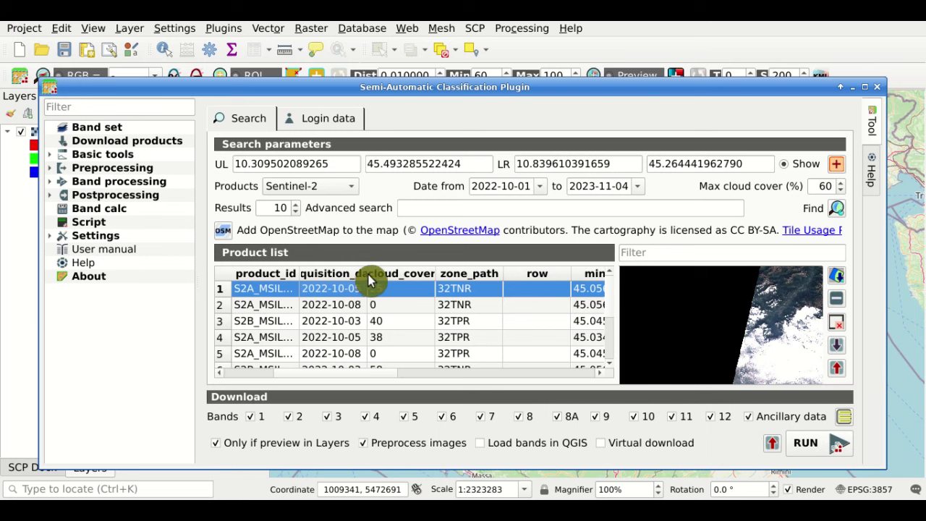
pyautogui.moveTo(366, 272); pyautogui.dragTo(403, 272)
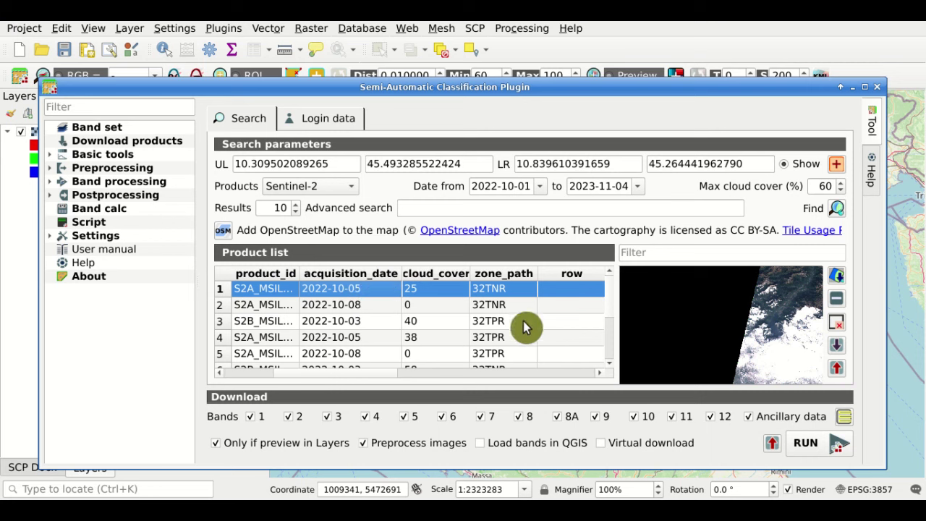
# Preview the L2A_T32TNR_A038100_20221008T102631 image from the product list and add its preview to the map.
pyautogui.moveTo(364, 379); pyautogui.dragTo(241, 374)
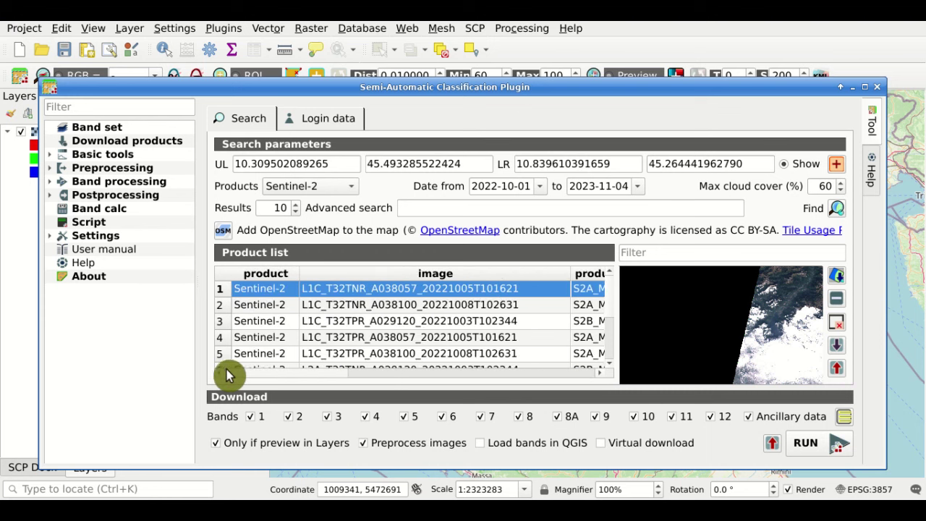
pyautogui.moveTo(324, 293); pyautogui.dragTo(612, 310)
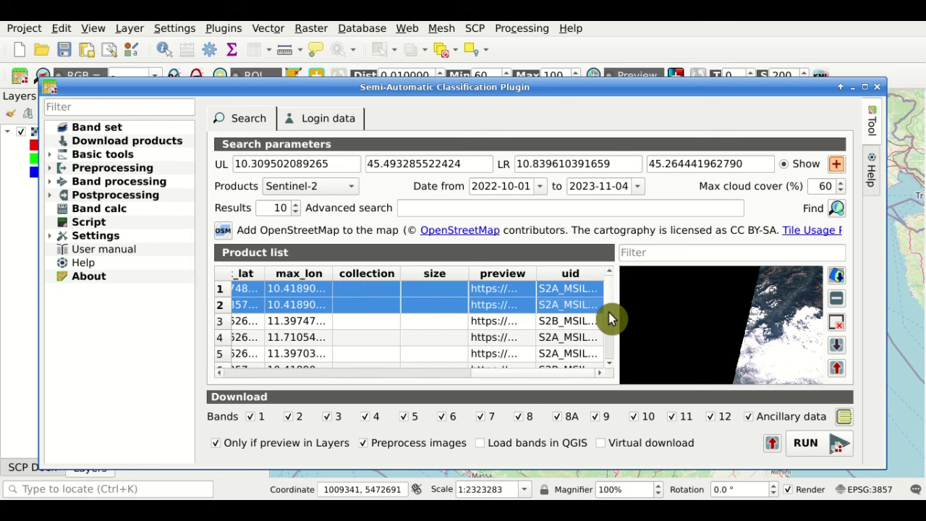
pyautogui.moveTo(481, 376); pyautogui.dragTo(218, 379)
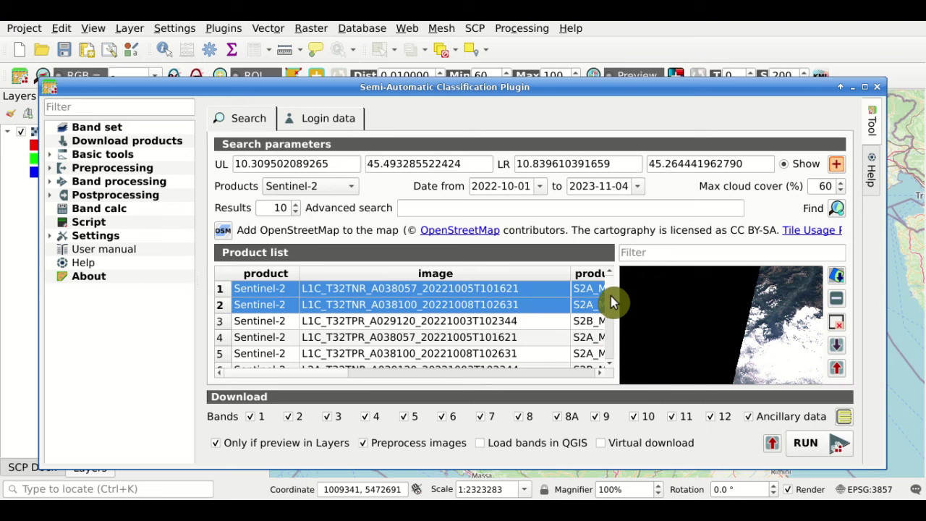
pyautogui.moveTo(610, 296); pyautogui.dragTo(609, 354)
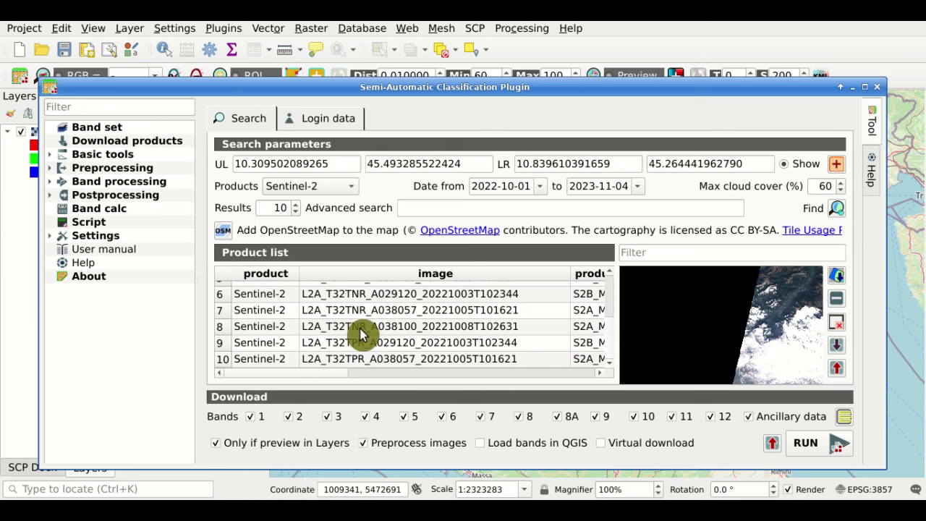
pyautogui.click(362, 334)
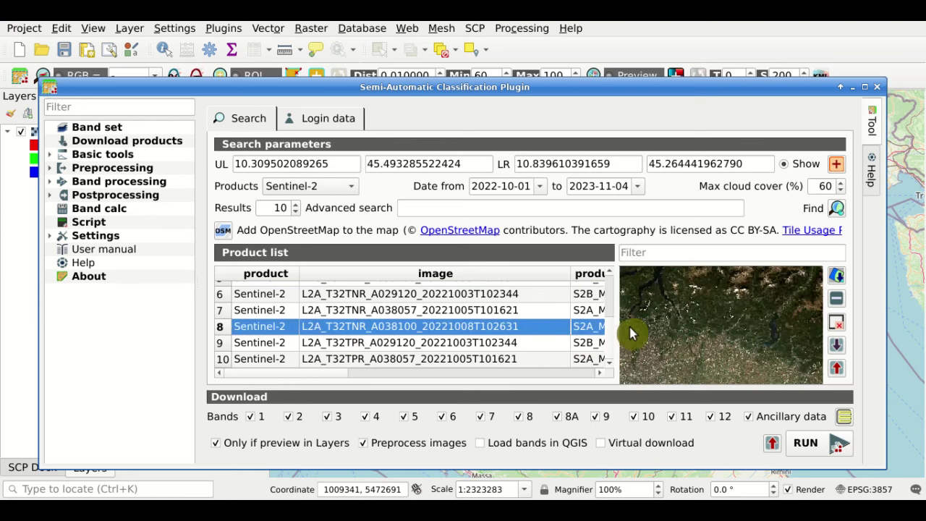
pyautogui.click(837, 283)
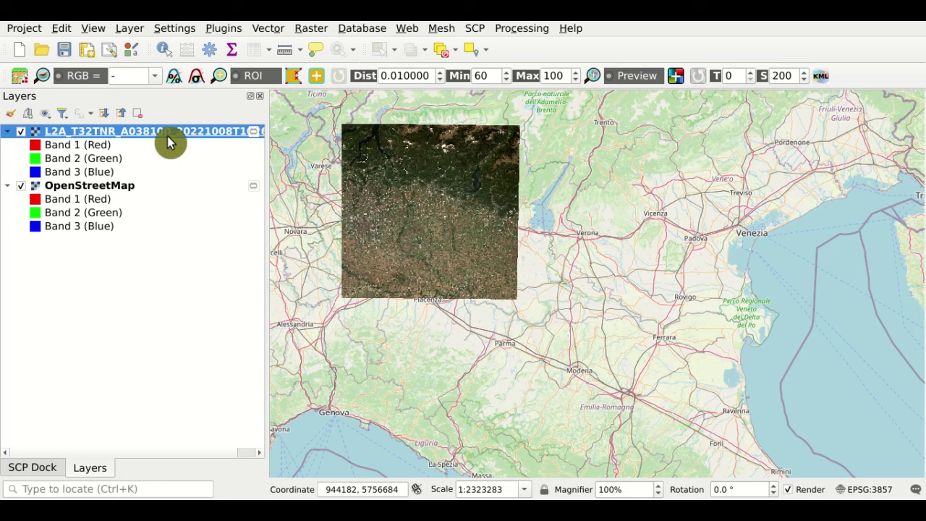
# Zoom the map to the L2A_T32TNR_A038100_20221008T102631 preview layer and inspect it up close and in full.
pyautogui.rightClick(104, 133)
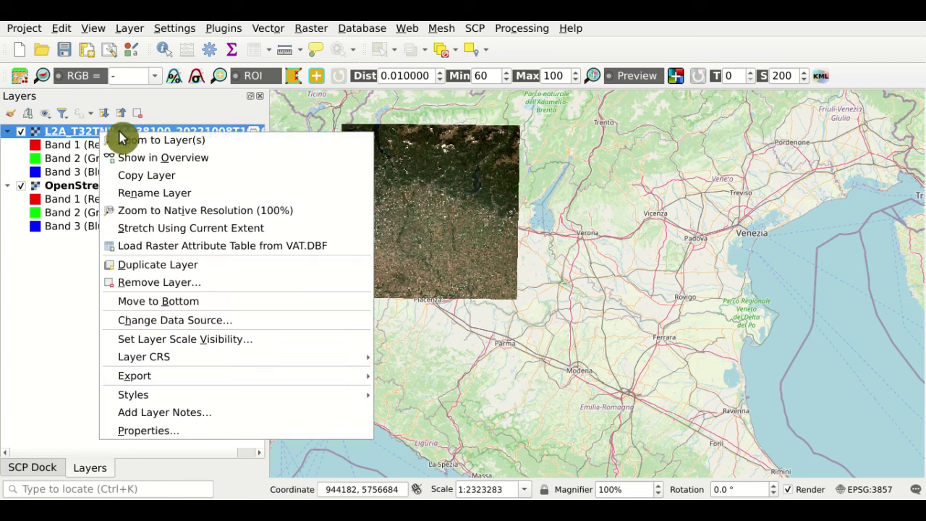
pyautogui.click(129, 140)
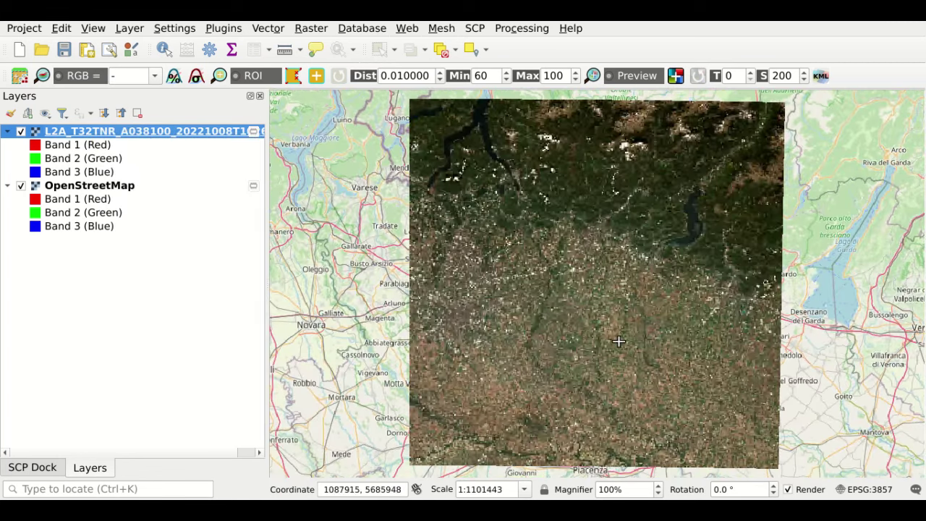
pyautogui.click(227, 232)
pyautogui.scroll(1, 636, 339)
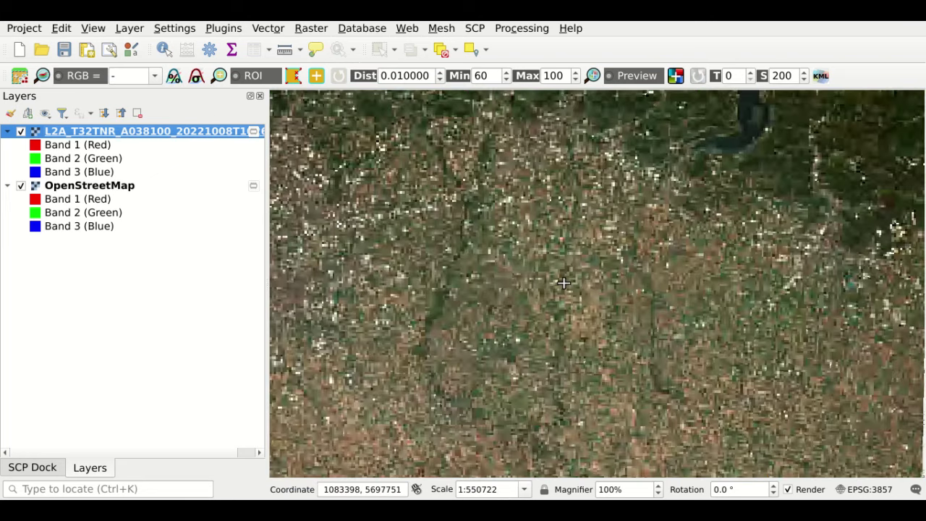
pyautogui.scroll(-1, 564, 282)
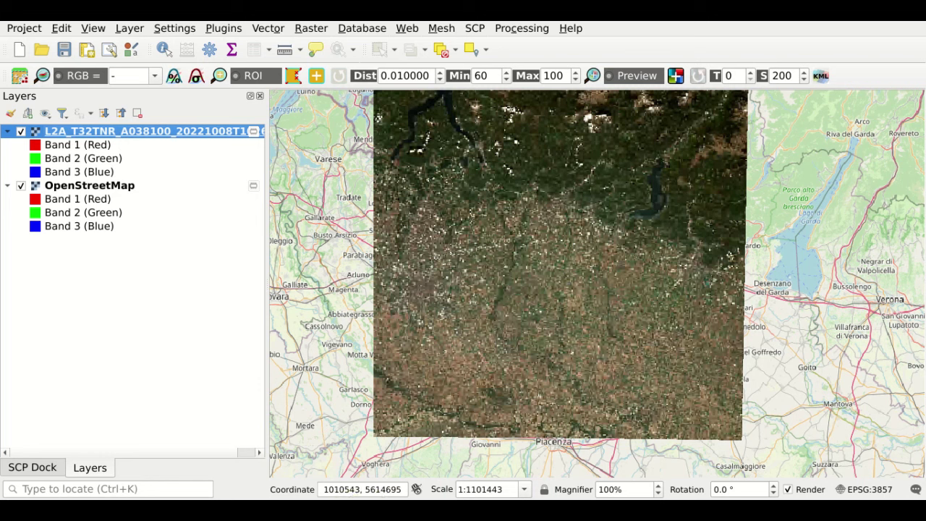
# Return to the plugin's product list and add the preview of L2A_T32TPR_A029120_20221003T102344 to the map.
pyautogui.hotkey('alt', 'Tab')
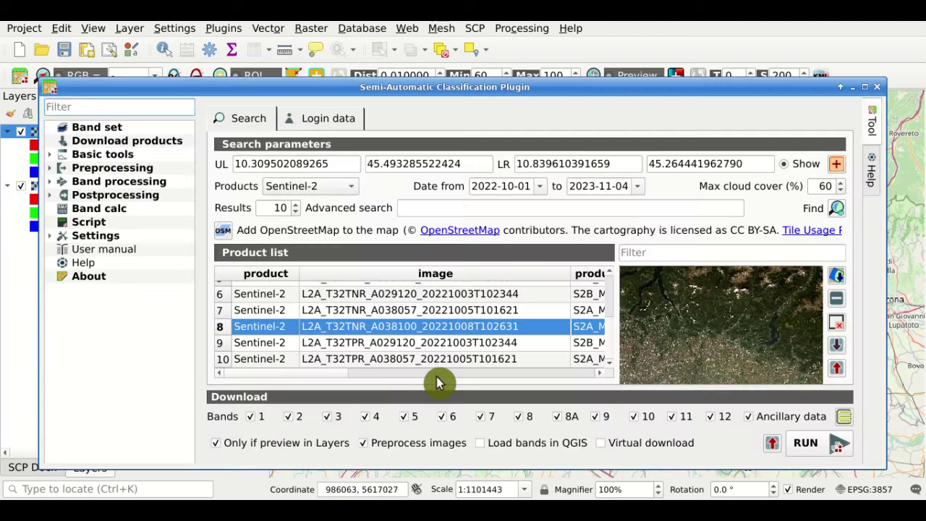
pyautogui.click(480, 346)
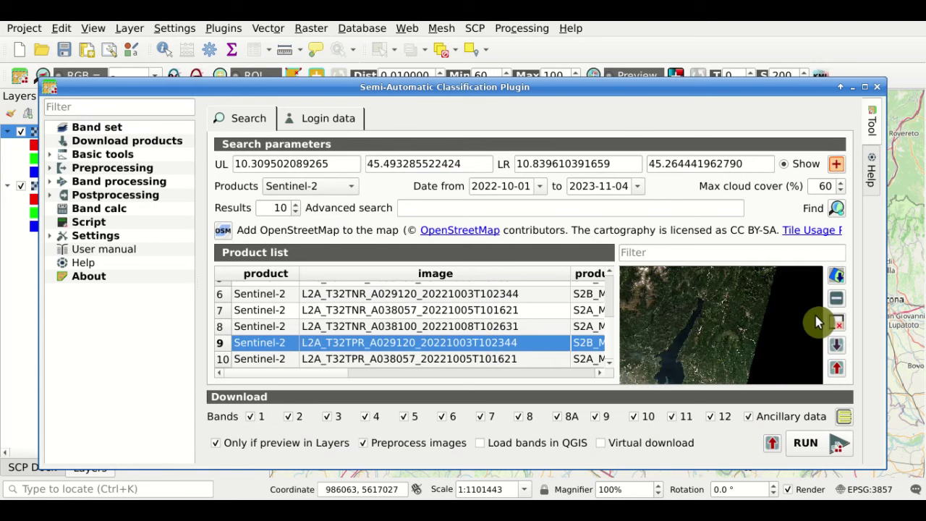
pyautogui.click(844, 278)
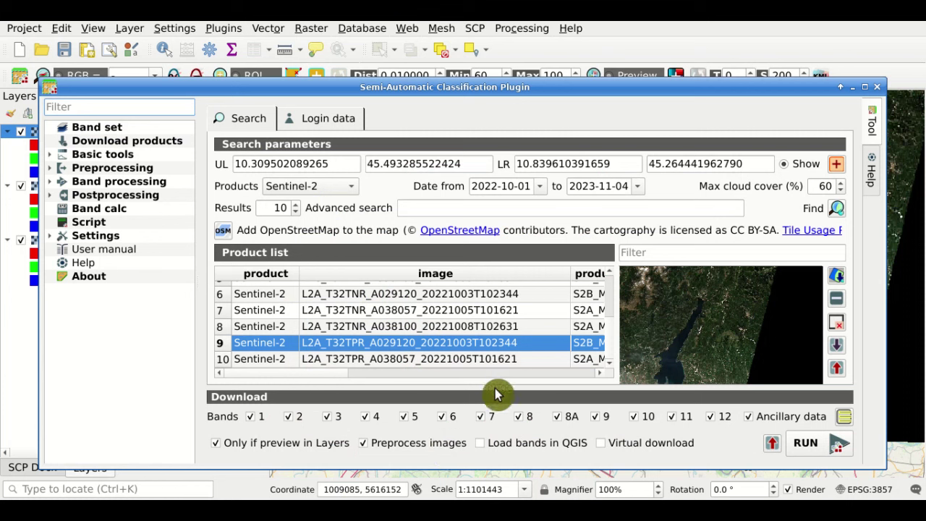
# Remove the L2A_T32TNR_A038100_20221008T102631 image from the product list.
pyautogui.click(587, 329)
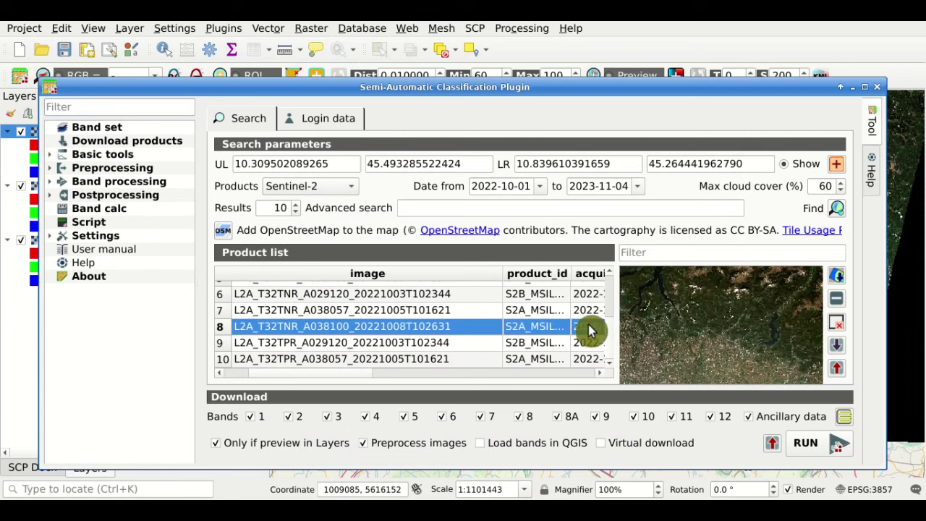
pyautogui.click(837, 307)
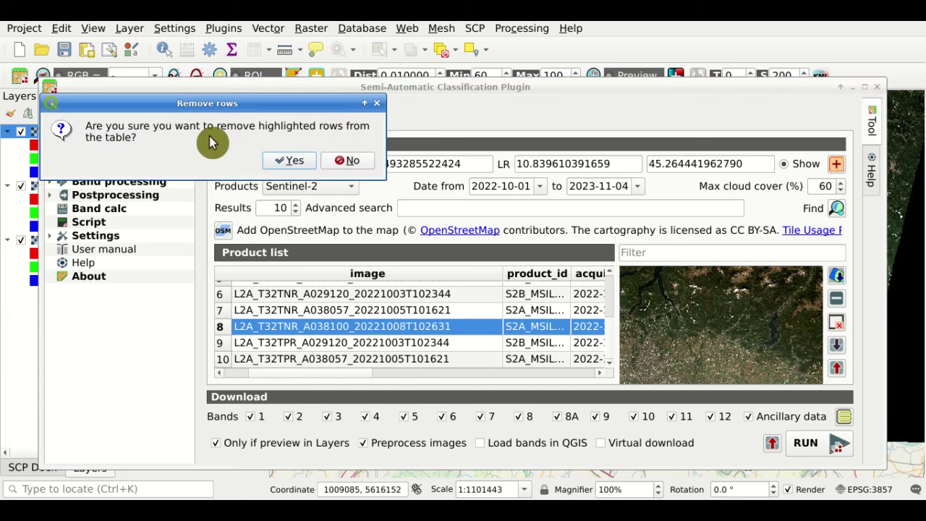
pyautogui.click(289, 160)
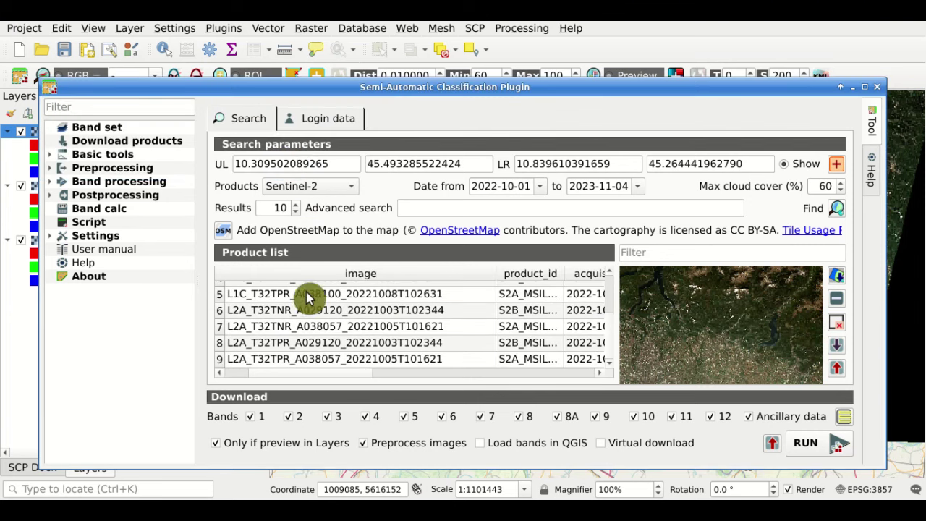
pyautogui.moveTo(306, 373); pyautogui.dragTo(227, 373)
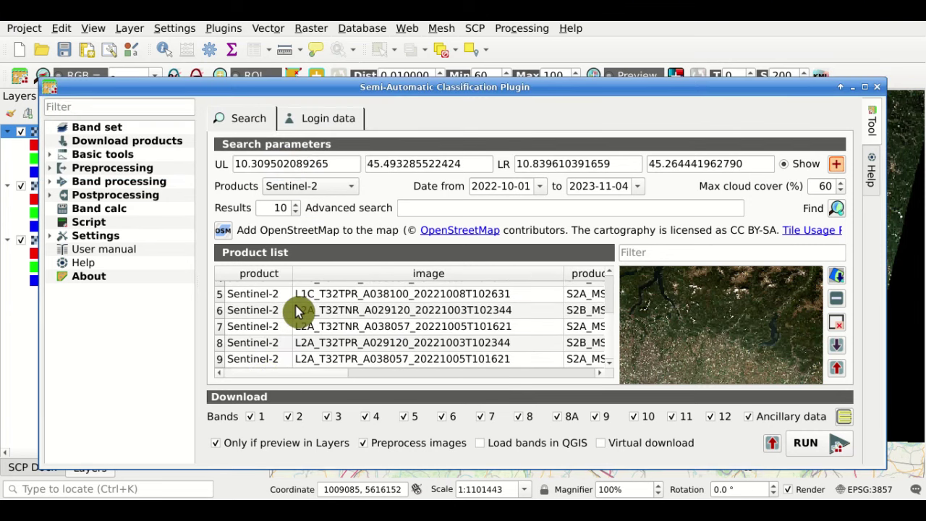
# Select the L2A_T32TPR_A029120_20221003T102344 image and export the product list to the Desktop as the XML file sentinel2_search.
pyautogui.click(284, 349)
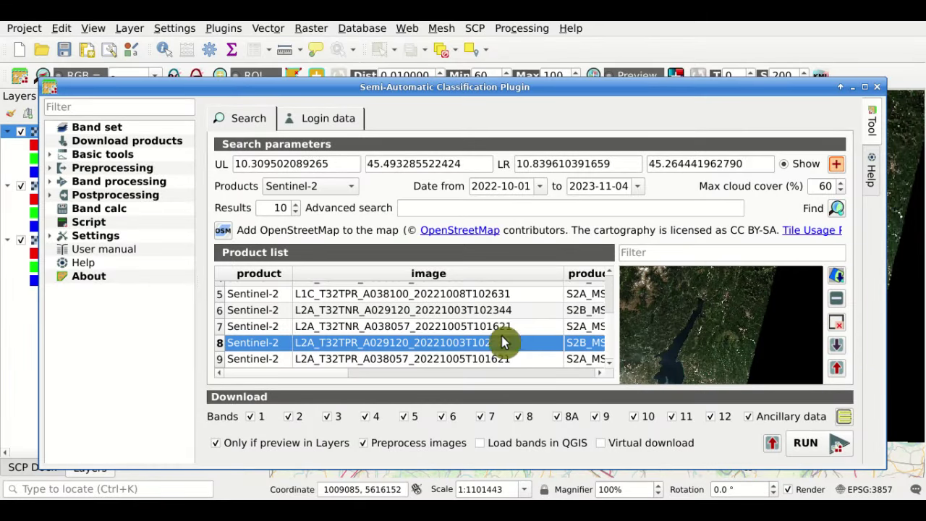
pyautogui.click(837, 370)
pyautogui.click(839, 373)
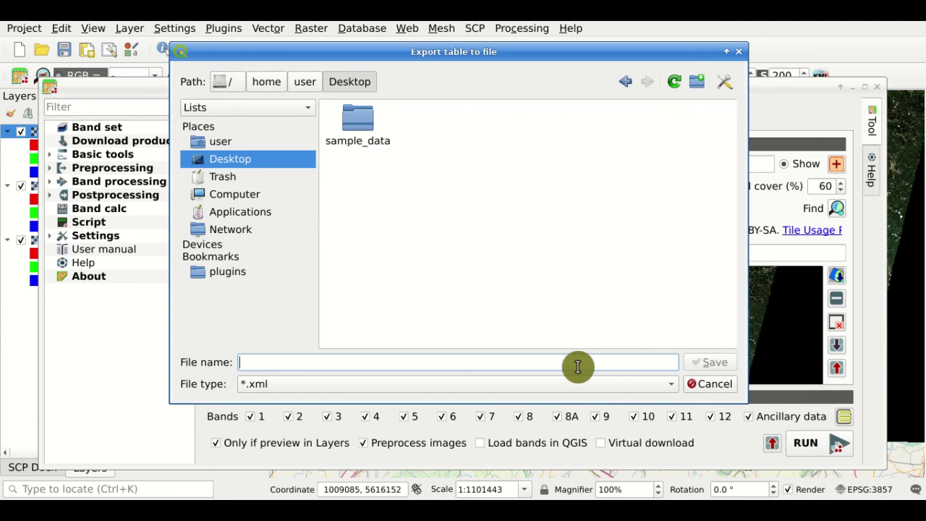
pyautogui.write('sentinel2_search')
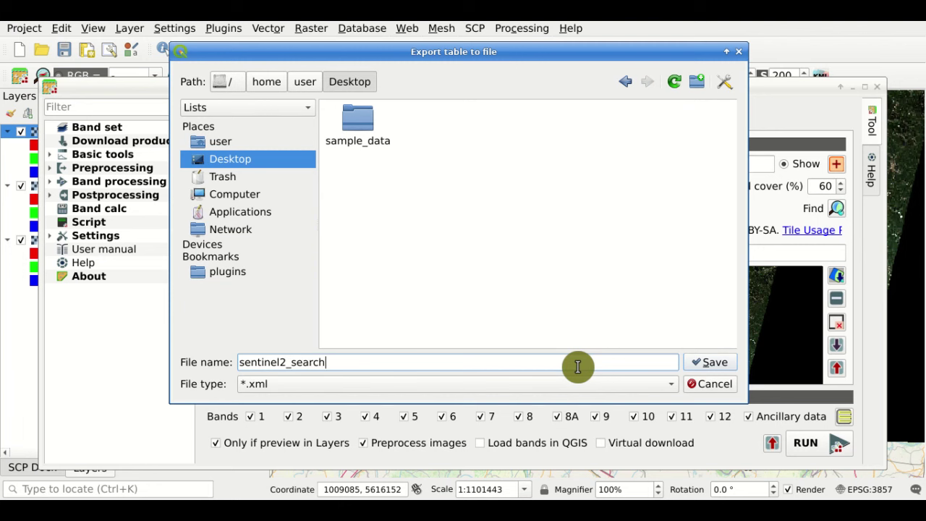
pyautogui.click(708, 367)
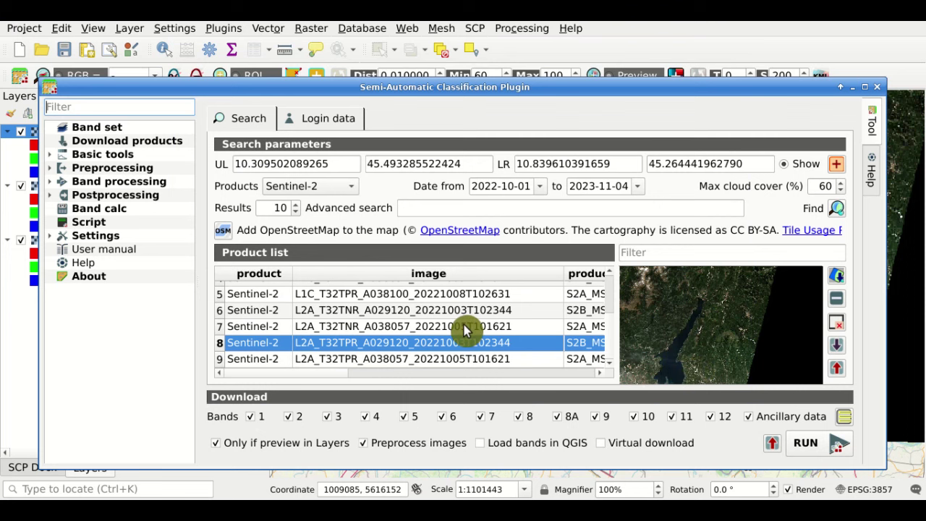
# Clear the product list and import it again from sentinel2_search.xml on the Desktop.
pyautogui.click(837, 323)
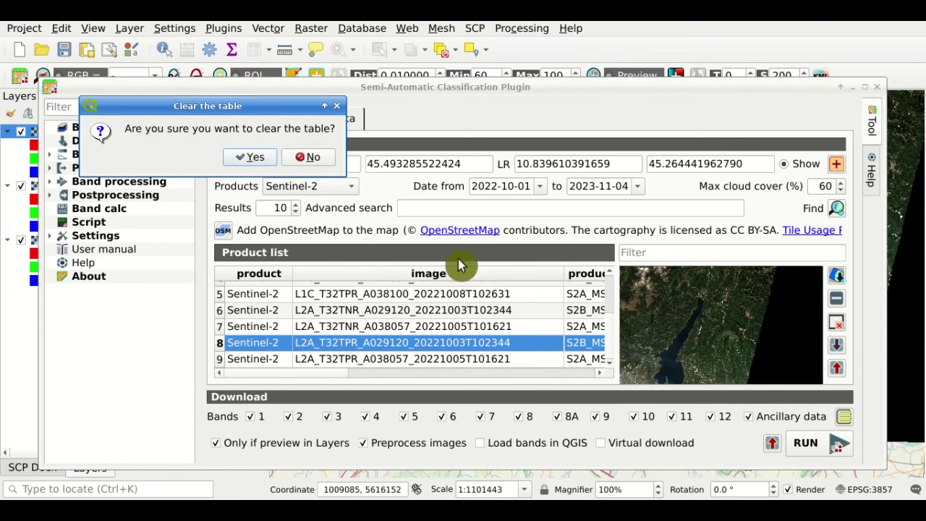
pyautogui.click(265, 157)
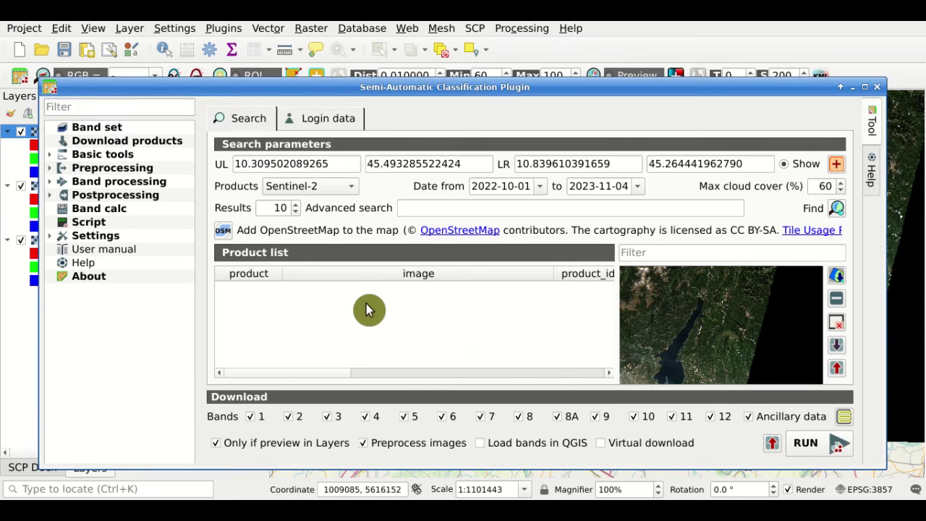
pyautogui.click(837, 349)
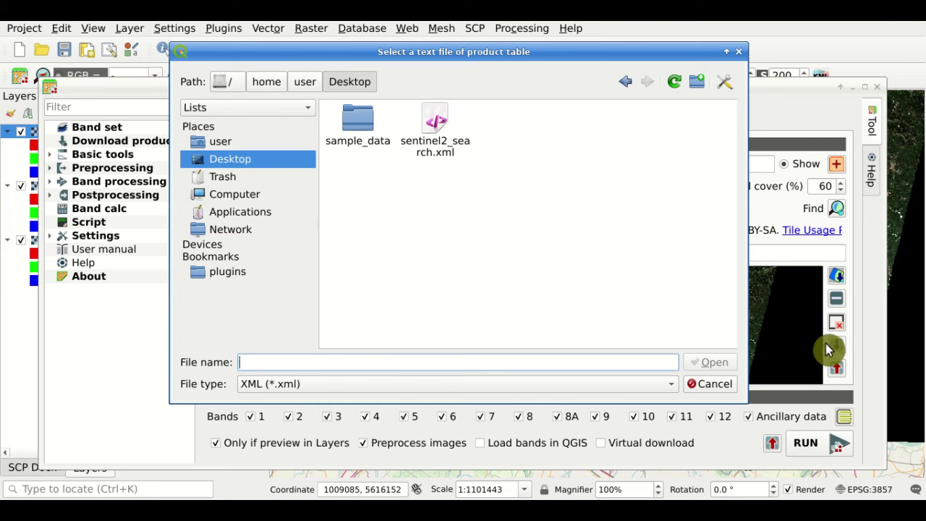
pyautogui.click(442, 158)
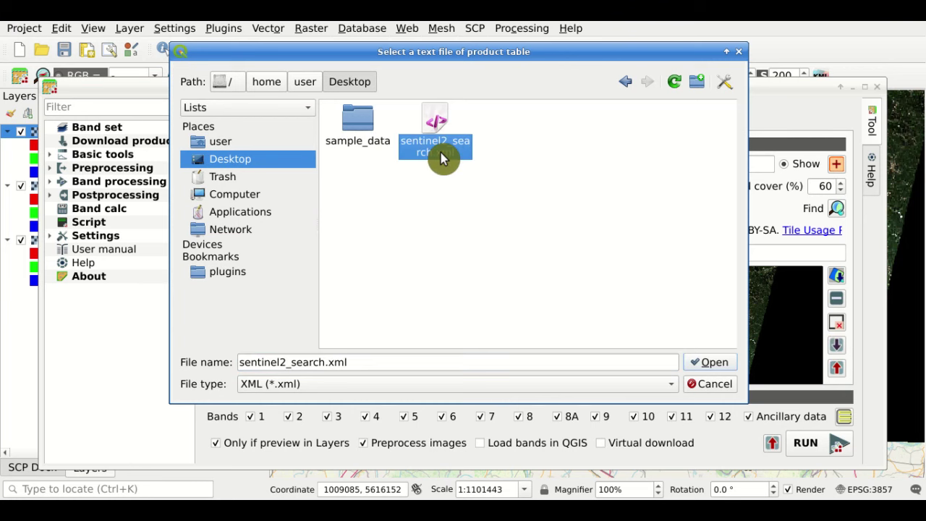
pyautogui.click(709, 364)
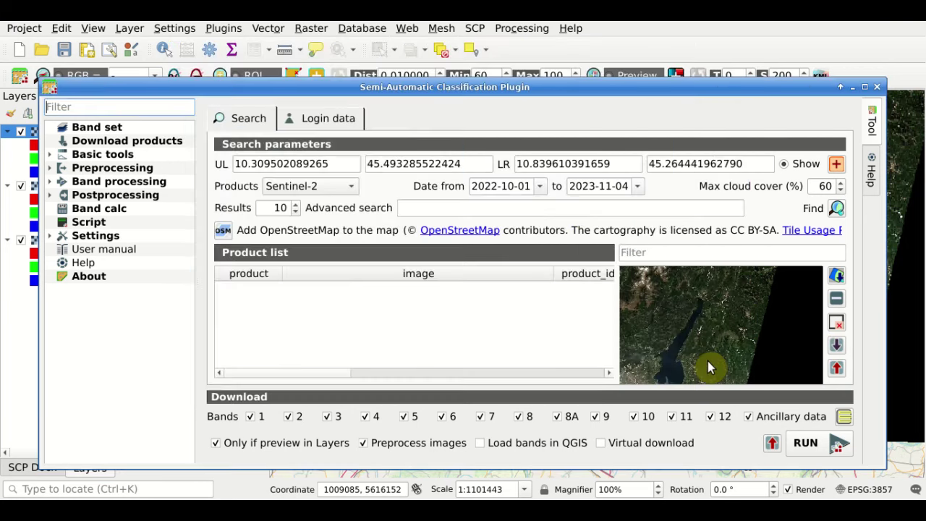
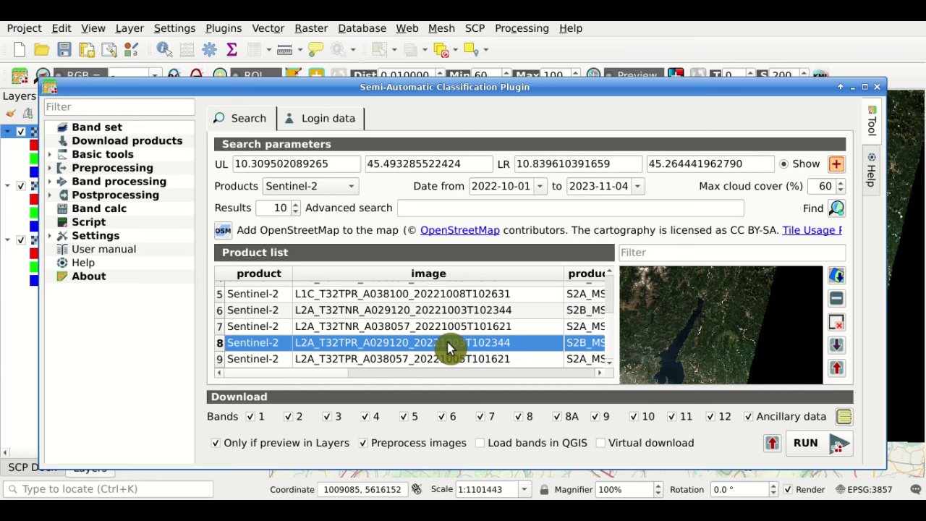
# Search for Landsat_HLS images with the same parameters and widen the product column to make the full product names readable.
pyautogui.click(354, 193)
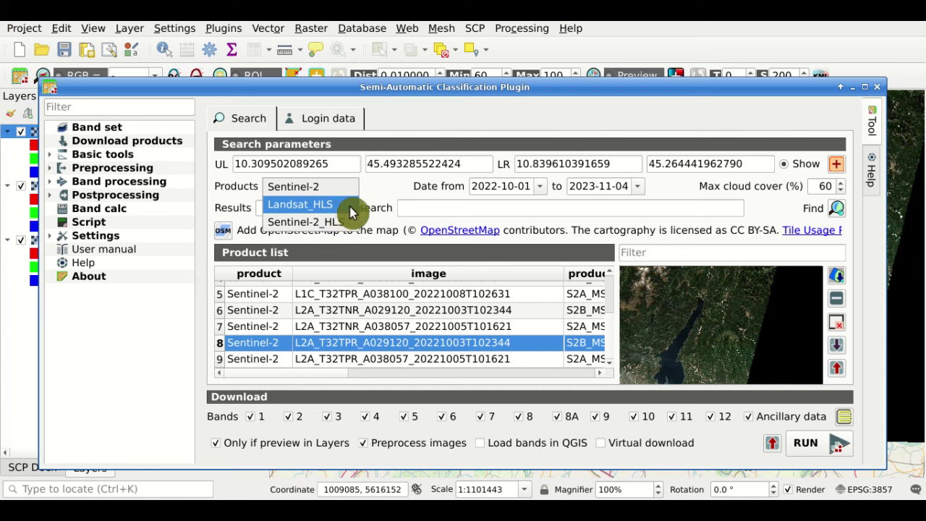
pyautogui.click(350, 206)
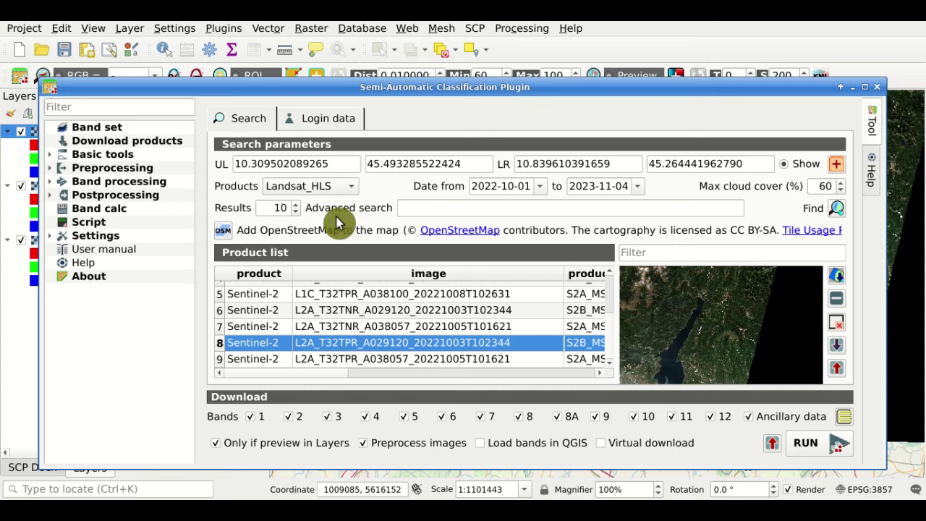
pyautogui.click(844, 208)
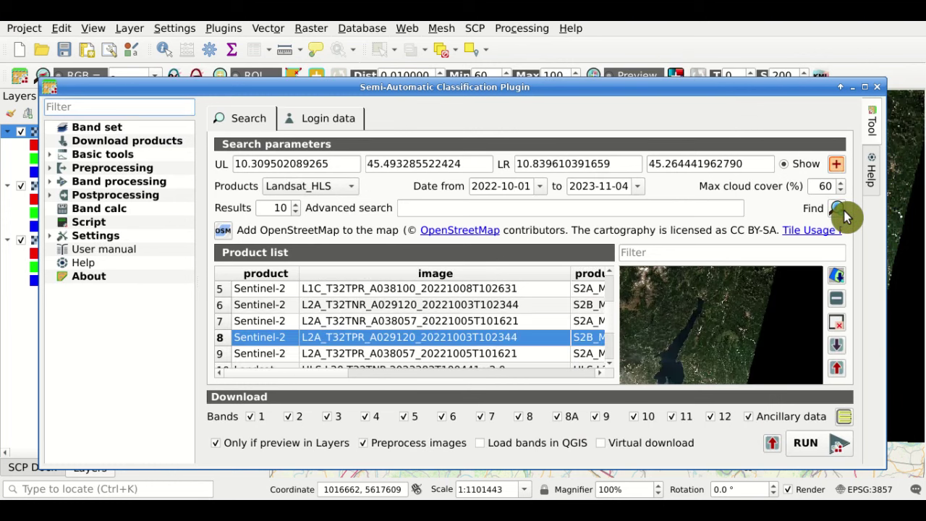
pyautogui.moveTo(611, 316); pyautogui.dragTo(608, 343)
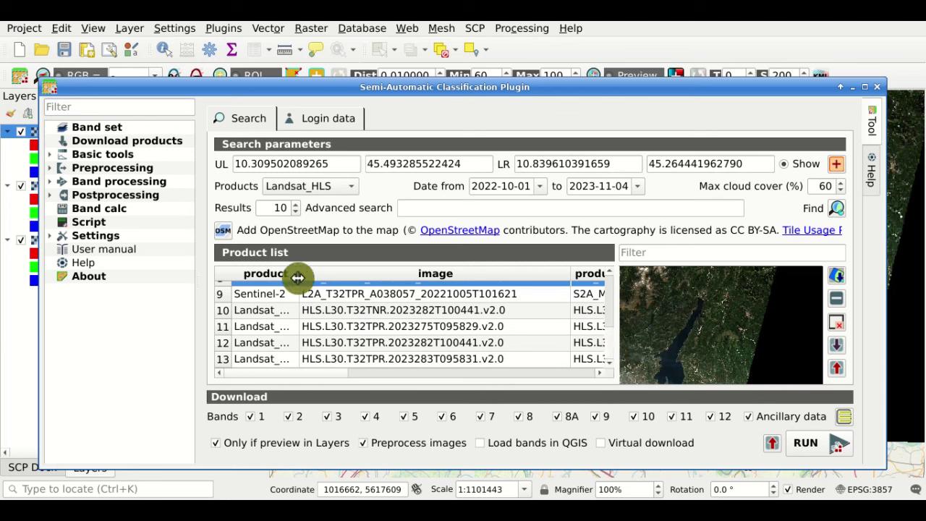
pyautogui.moveTo(297, 277); pyautogui.dragTo(324, 276)
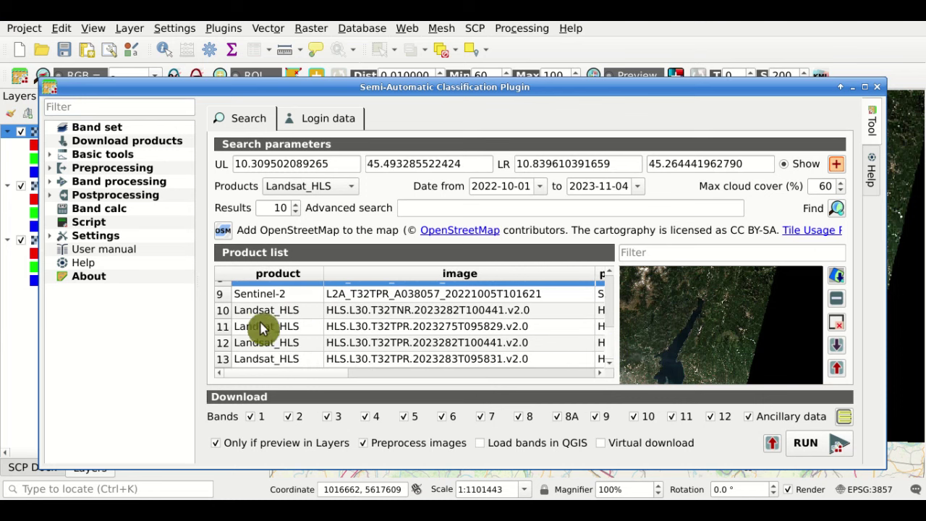
# Add the preview of HLS.L30.T32TNR.2023282T100441.v2.0 to the map and toggle its layer off and on for comparison.
pyautogui.click(445, 314)
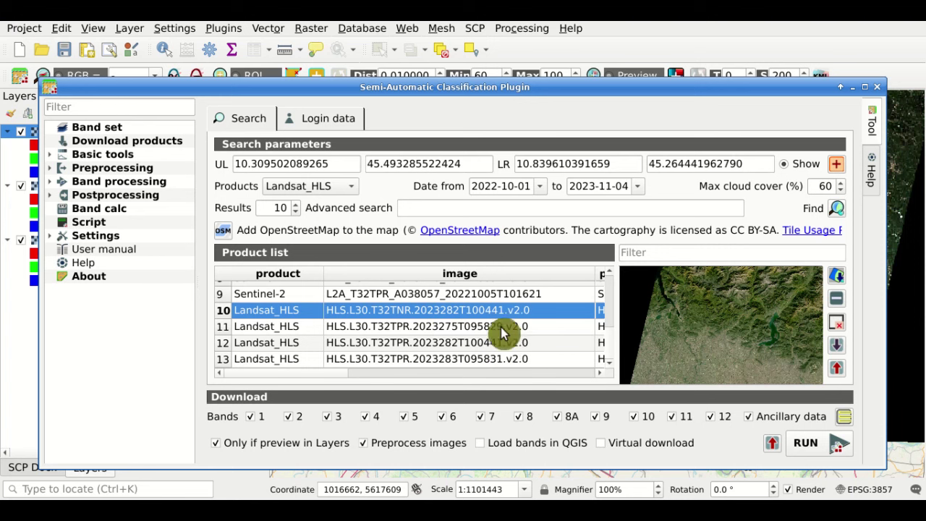
pyautogui.click(837, 281)
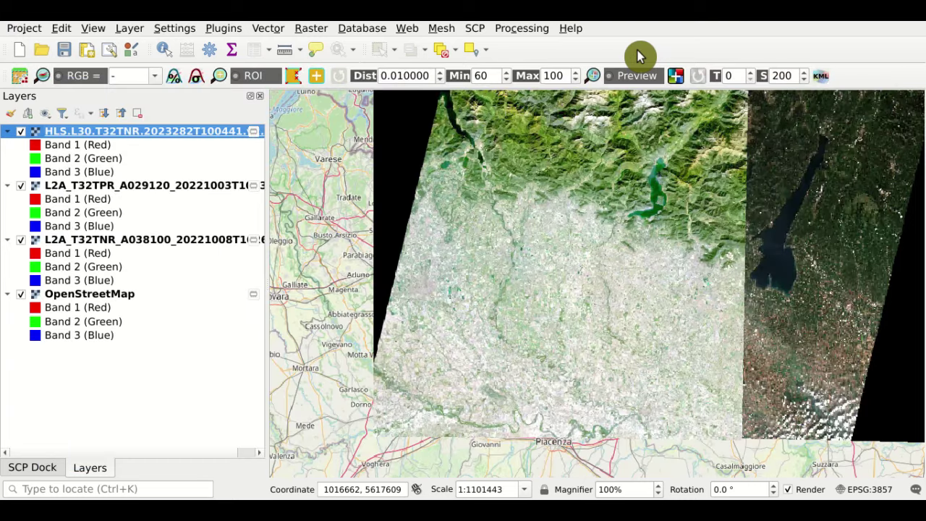
pyautogui.click(21, 135)
pyautogui.click(22, 135)
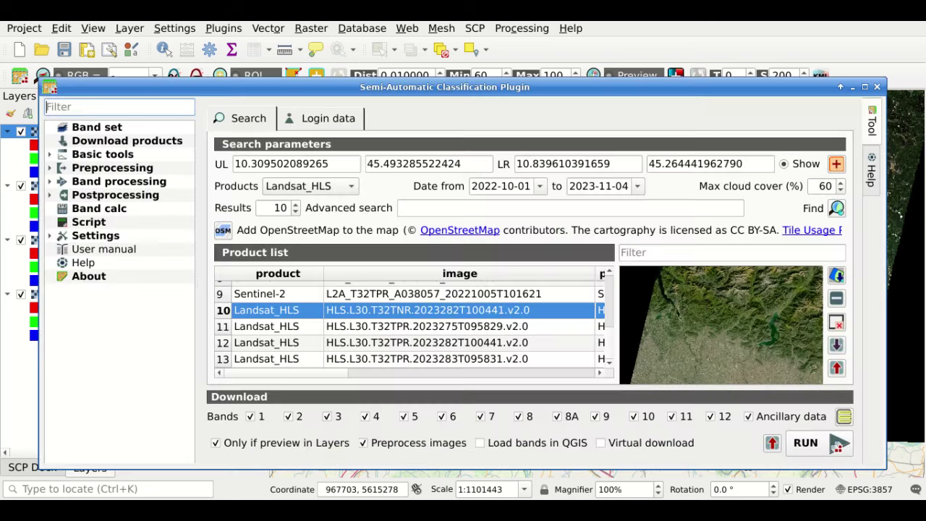
# Search for Sentinel-2_HLS images with the same area, date and cloud cover parameters.
pyautogui.click(303, 498)
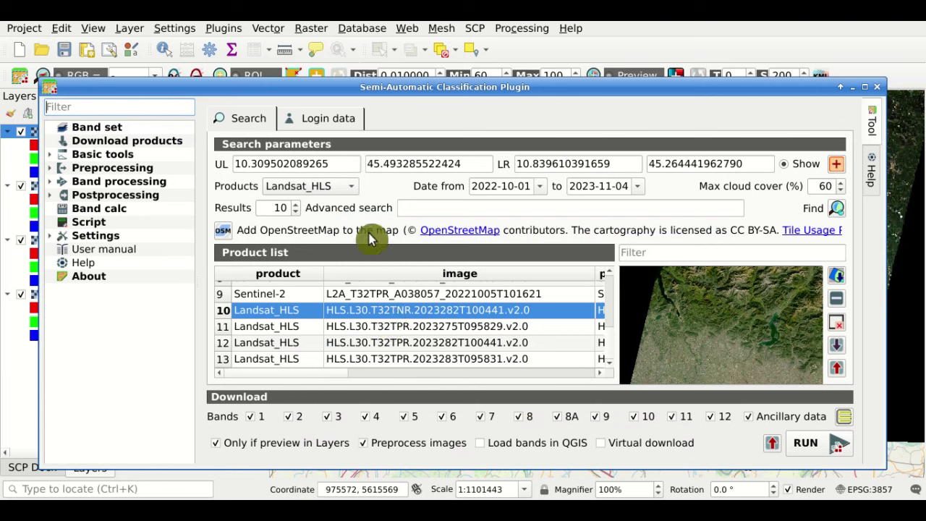
pyautogui.click(350, 188)
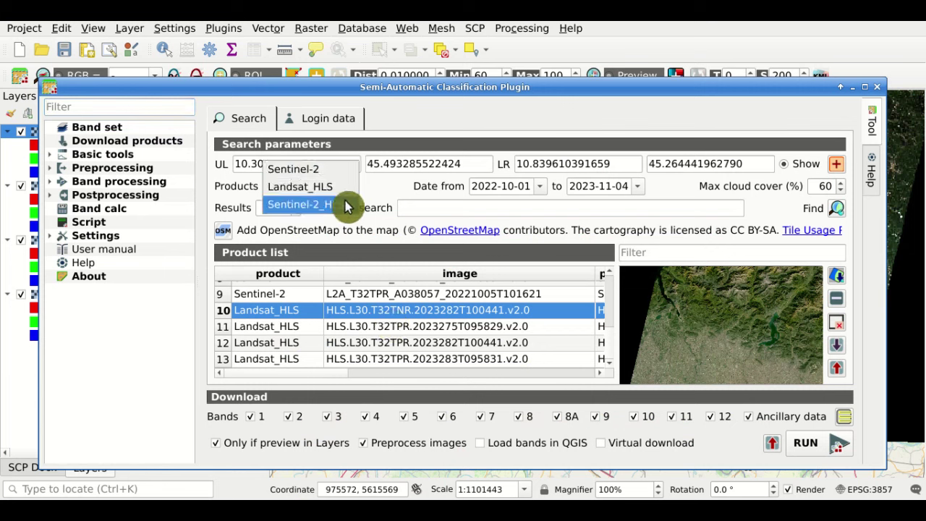
pyautogui.click(345, 206)
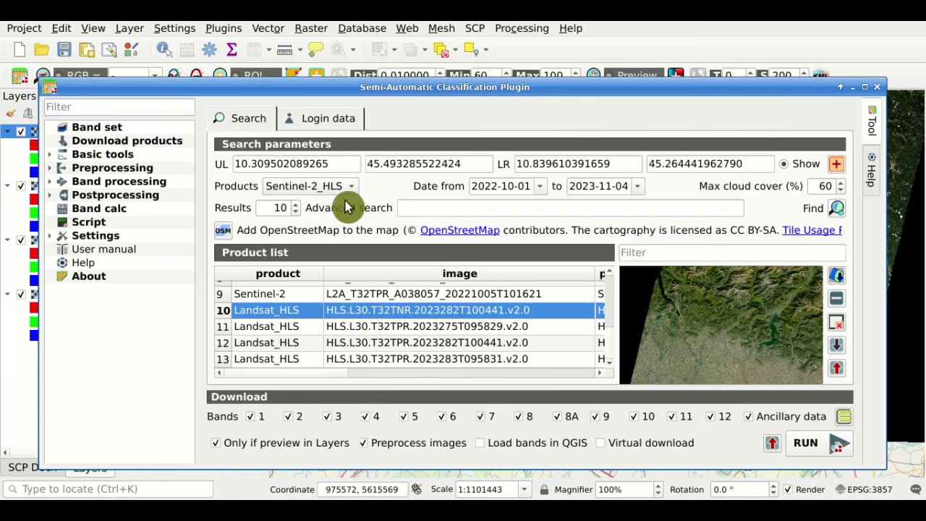
pyautogui.click(835, 210)
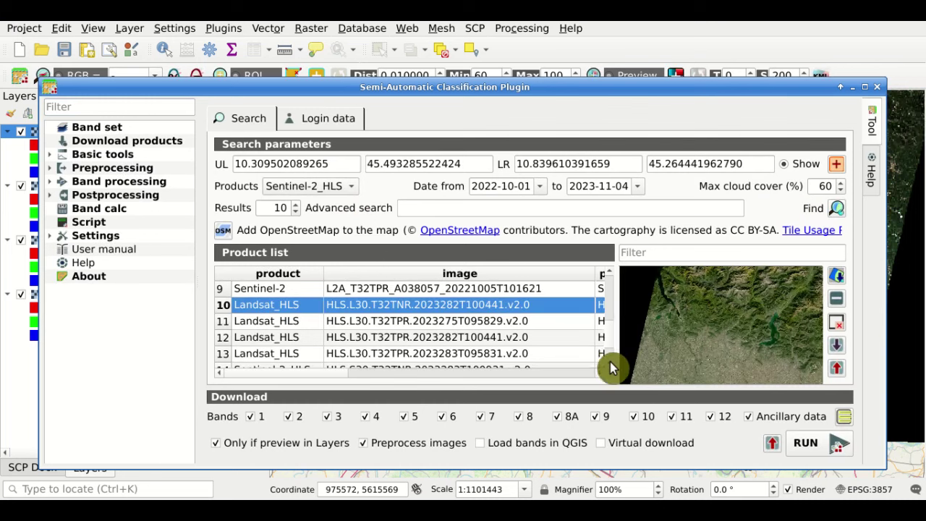
pyautogui.scroll(-2, 610, 340)
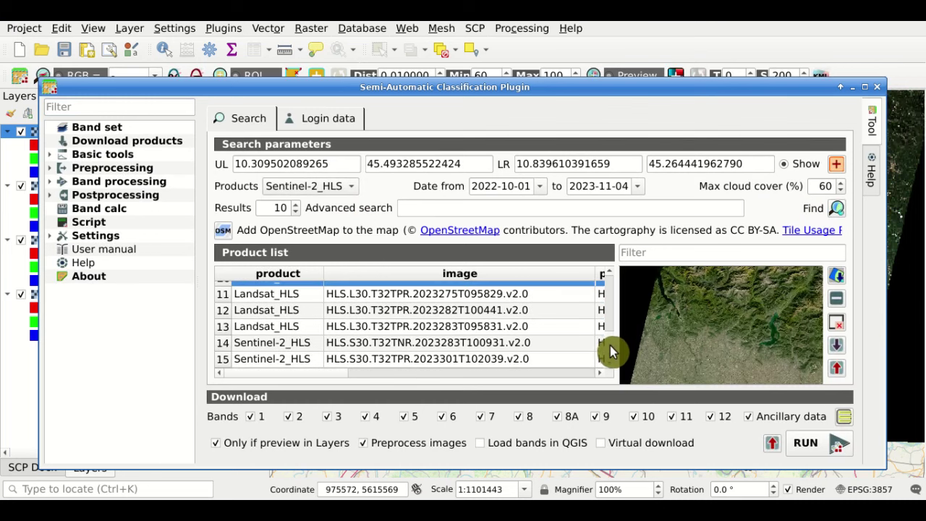
# Preview the two Sentinel-2_HLS products, add HLS.S30.T32TPR.2023301T102039.v2.0 to the map and toggle its layer visibility.
pyautogui.click(297, 346)
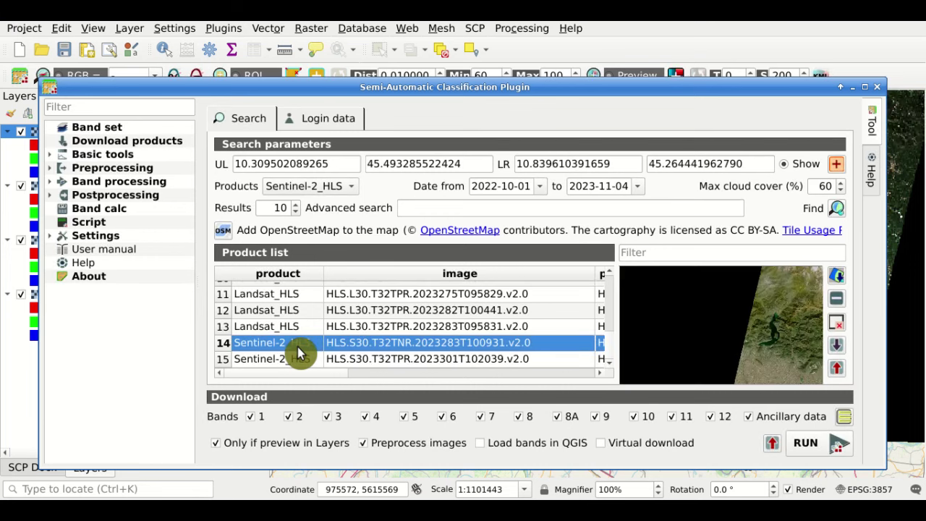
pyautogui.click(352, 364)
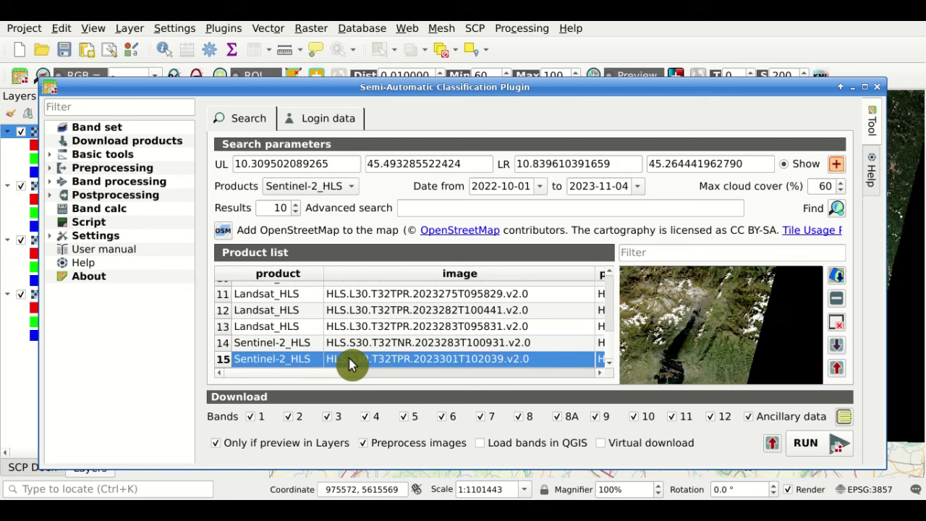
pyautogui.click(837, 278)
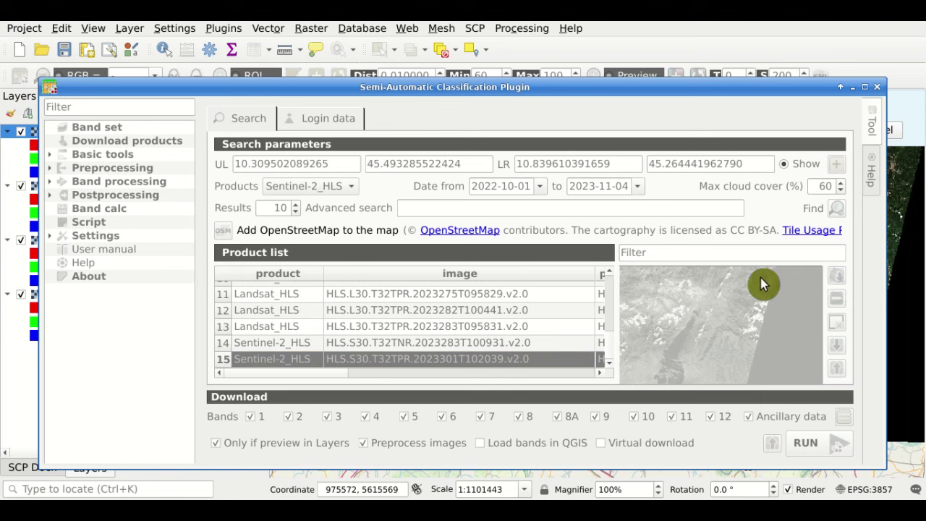
pyautogui.click(695, 54)
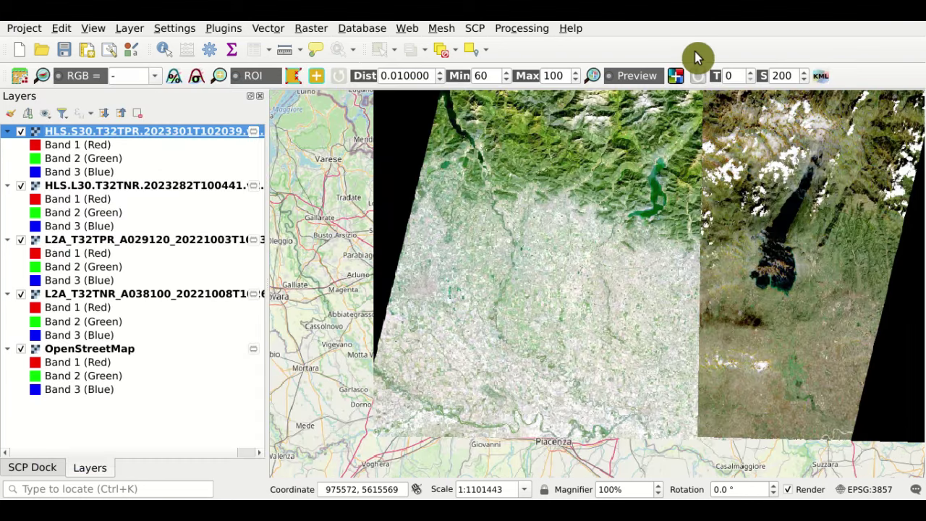
pyautogui.click(22, 132)
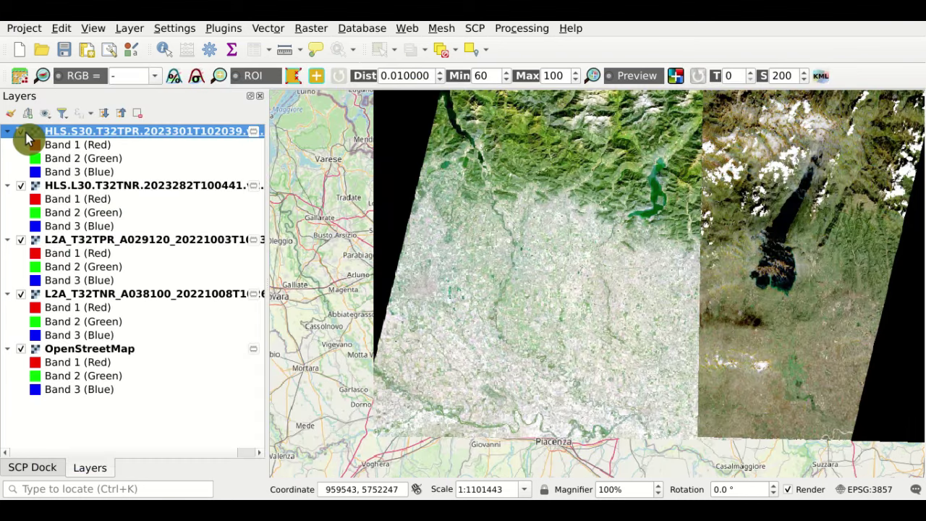
pyautogui.click(21, 133)
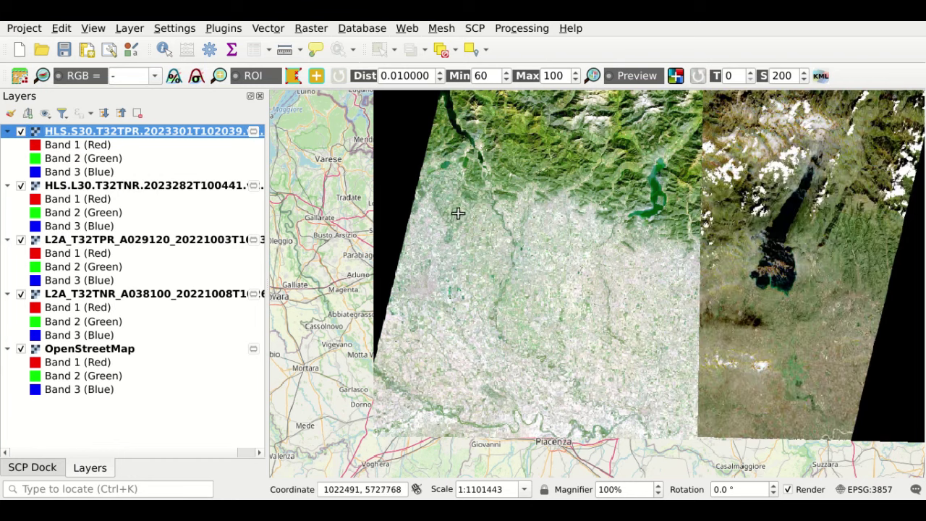
# Enter the user name and password for the Harmonized Landsat Sentinel-2 login and return to the product search.
pyautogui.hotkey('alt', 'Tab')
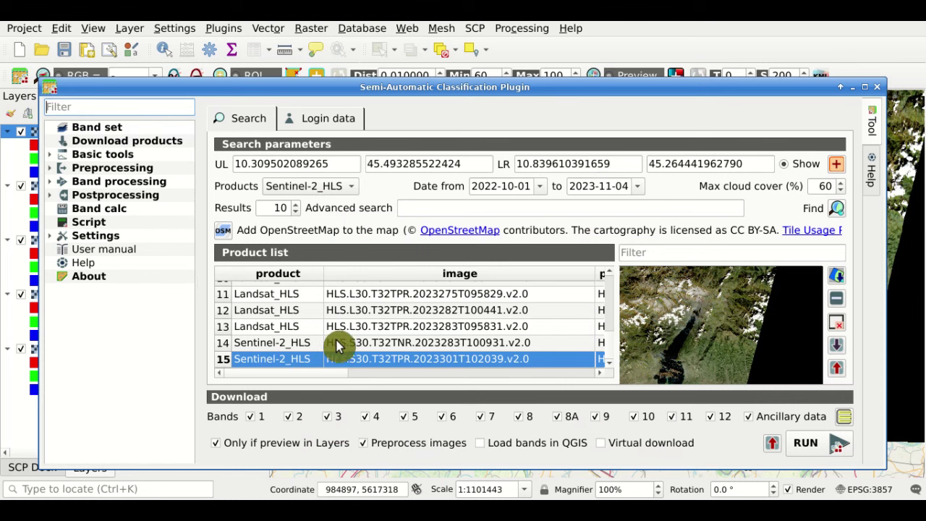
pyautogui.click(337, 123)
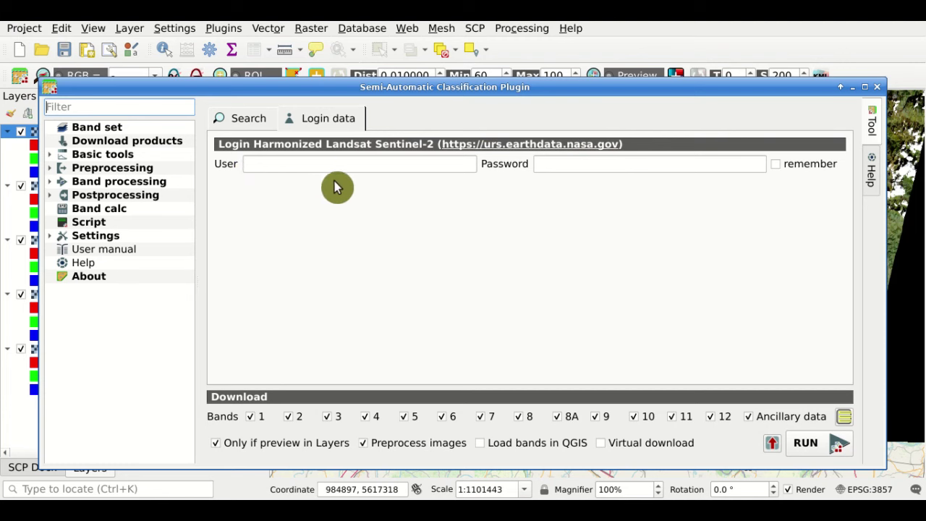
pyautogui.click(378, 167)
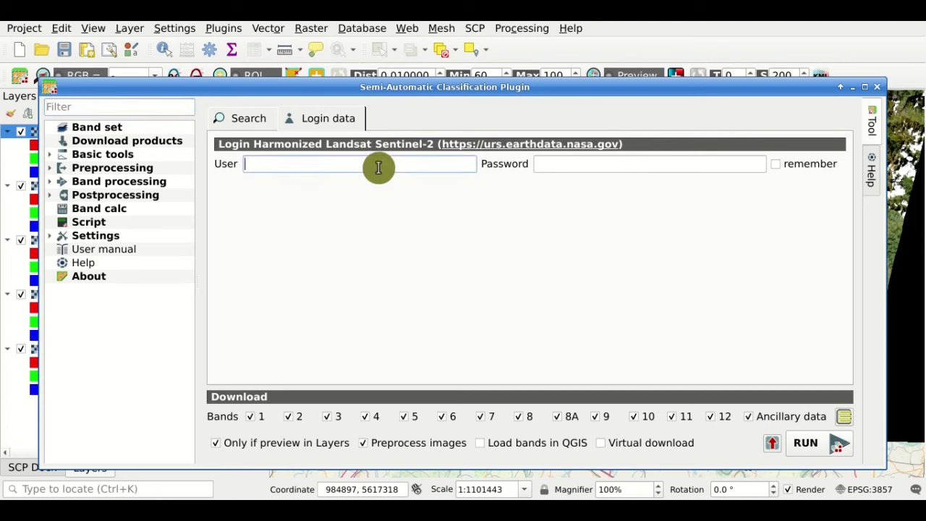
pyautogui.write('user')
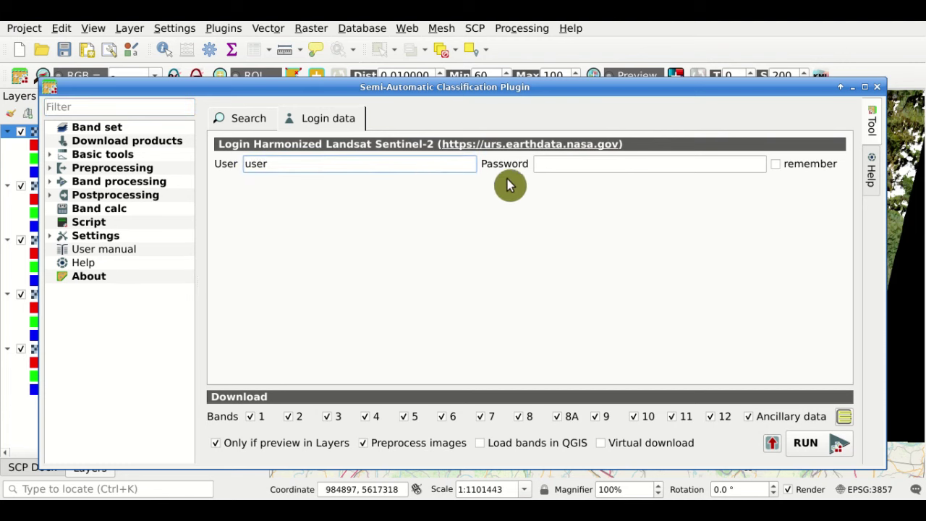
pyautogui.click(552, 165)
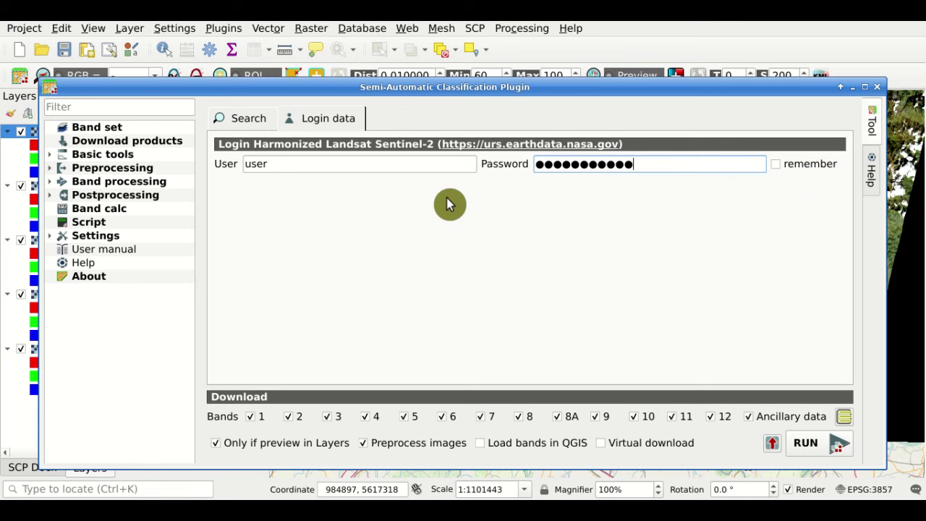
pyautogui.click(253, 128)
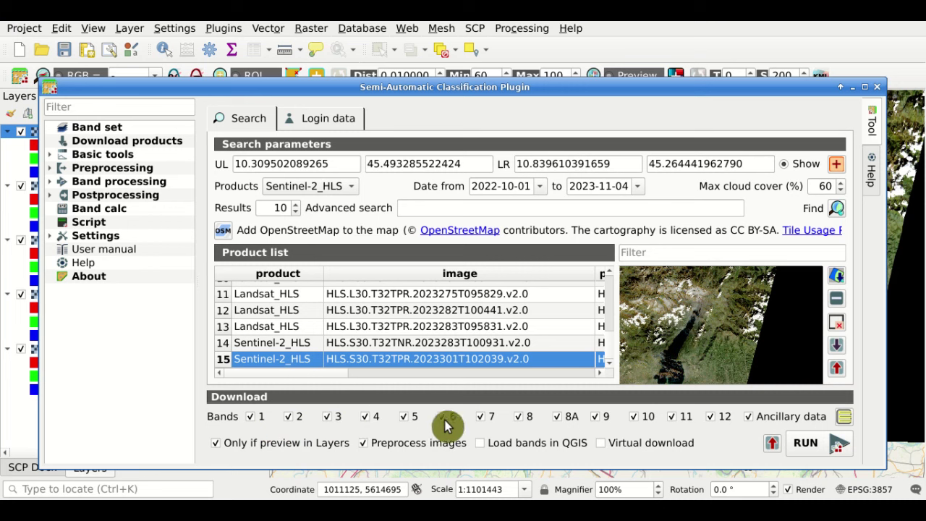
# Toggle the selection of all download bands and try excluding bands 1 and 2.
pyautogui.click(845, 419)
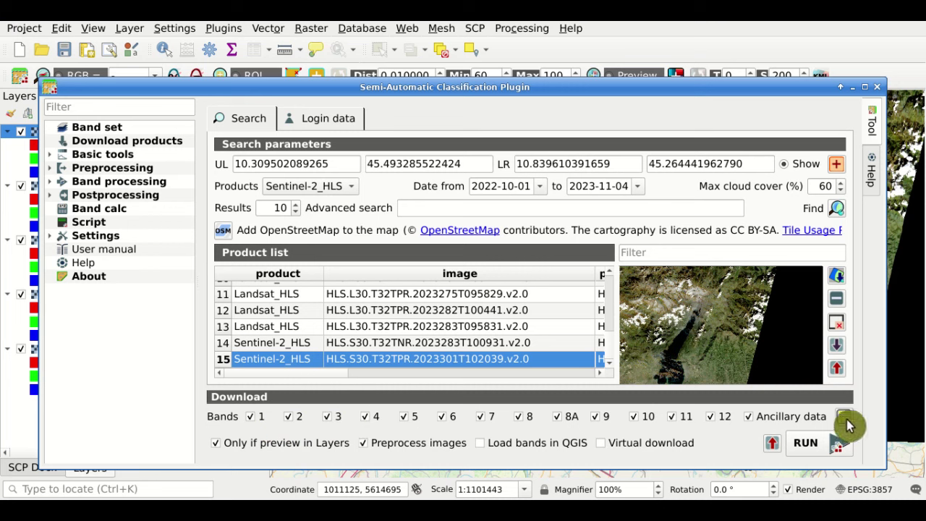
pyautogui.click(846, 418)
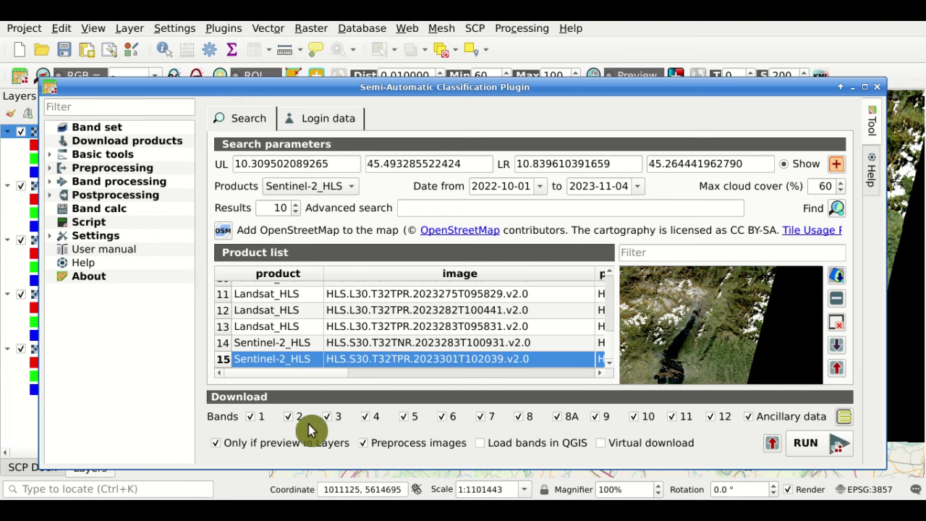
pyautogui.click(260, 420)
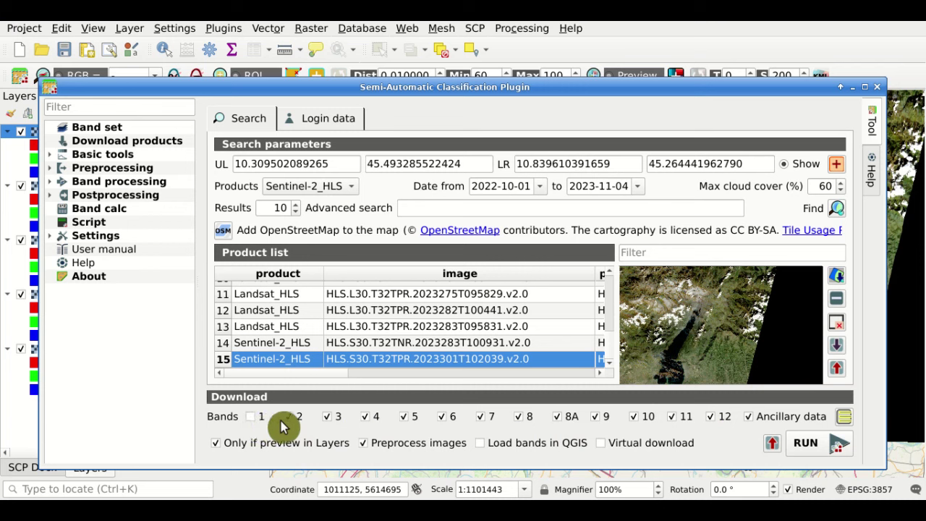
pyautogui.click(291, 420)
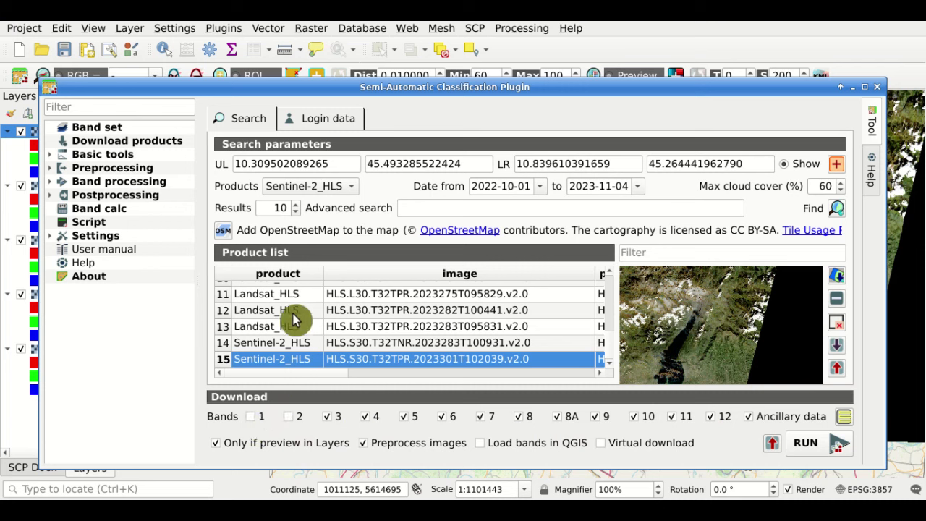
# Look through the product list with all products selected, pick L1C_T32TNR_A038100_20221008T102631 and re-enable Only if preview in Layers.
pyautogui.moveTo(612, 344); pyautogui.dragTo(614, 276)
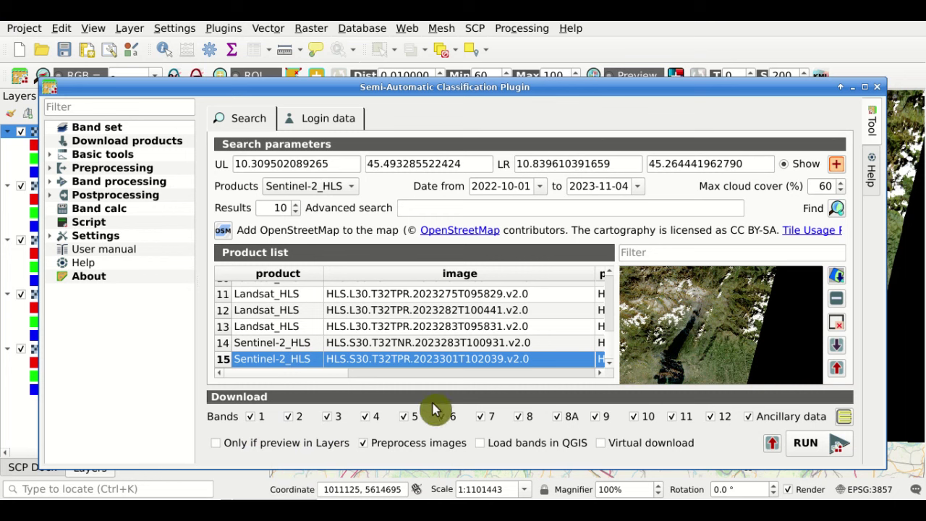
pyautogui.moveTo(604, 343); pyautogui.dragTo(608, 279)
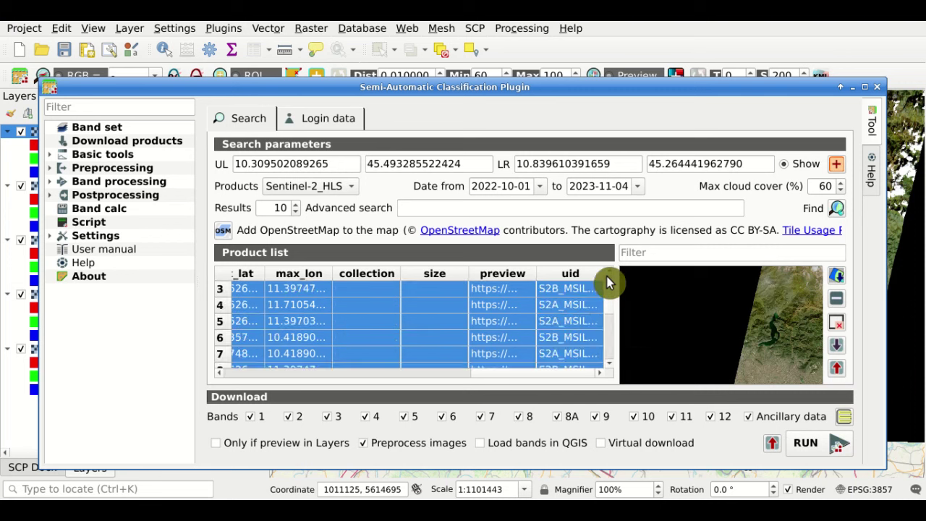
pyautogui.moveTo(367, 374); pyautogui.dragTo(207, 374)
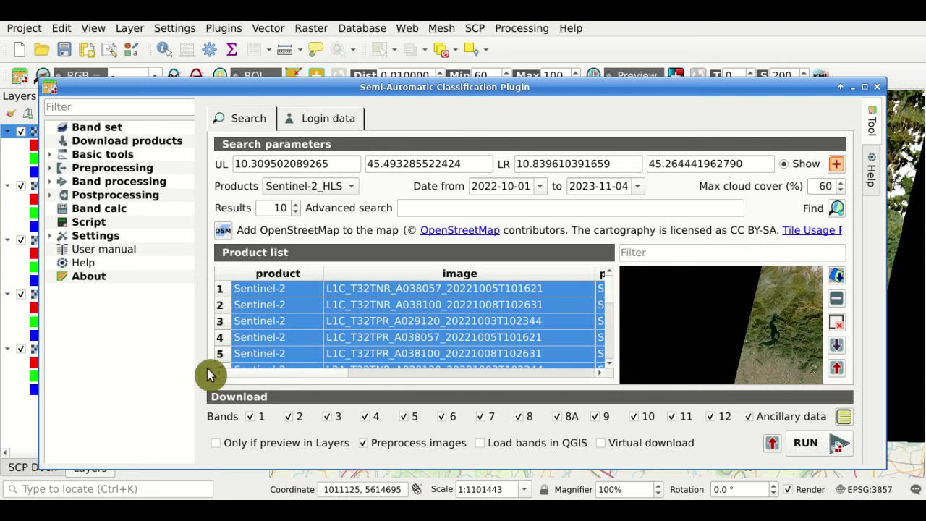
pyautogui.click(269, 305)
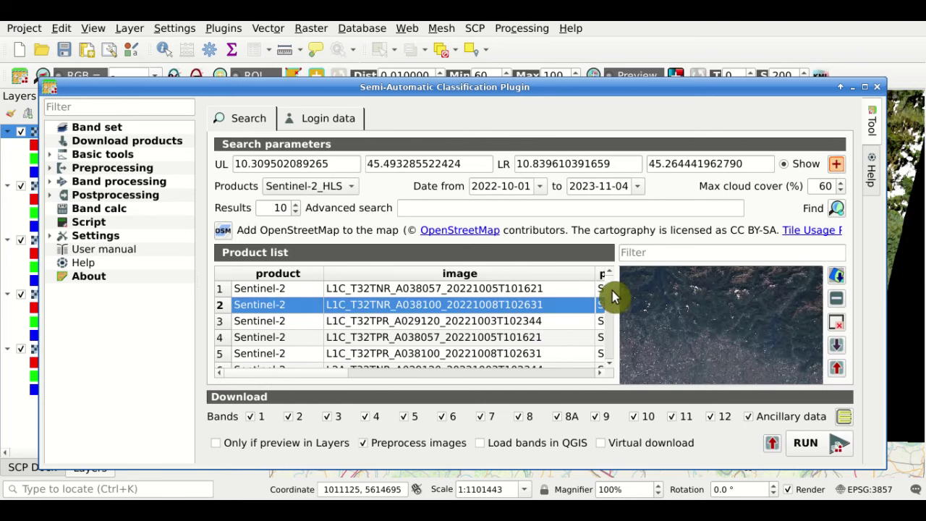
pyautogui.moveTo(610, 288); pyautogui.dragTo(605, 364)
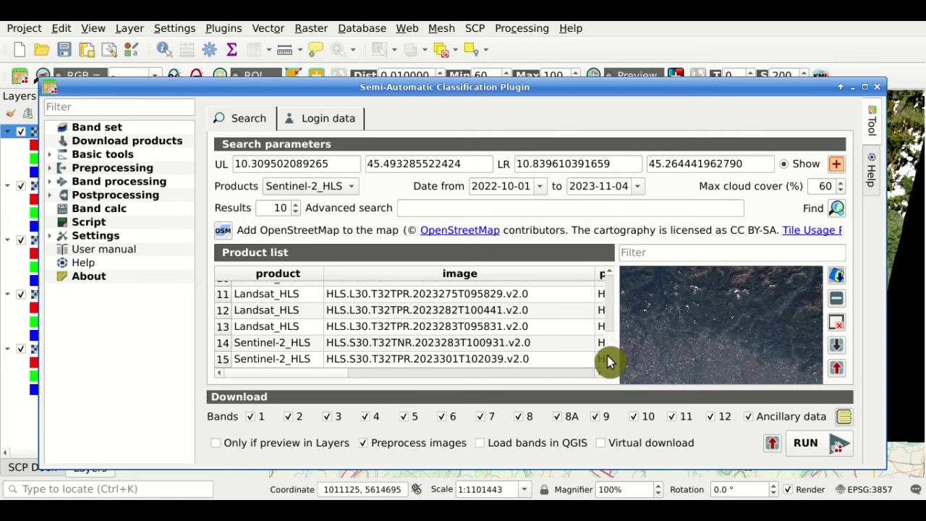
pyautogui.click(282, 448)
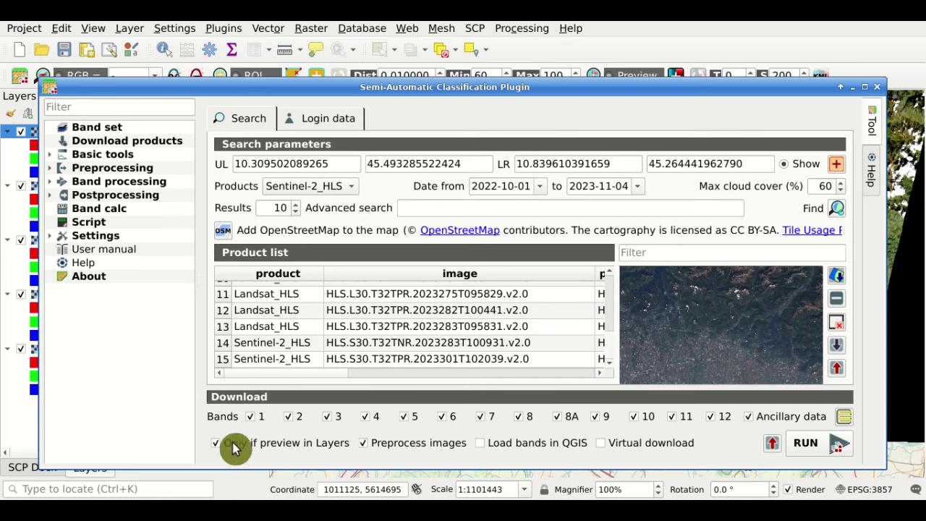
# Check the preview layers loaded in the map by hiding and showing the HLS.S30.T32TPR.2023301T102039 layer.
pyautogui.click(226, 490)
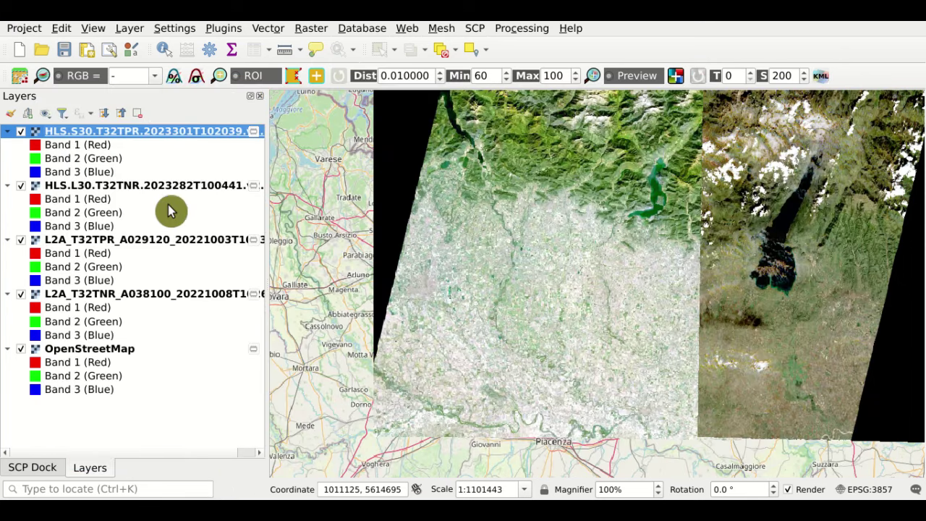
pyautogui.click(21, 134)
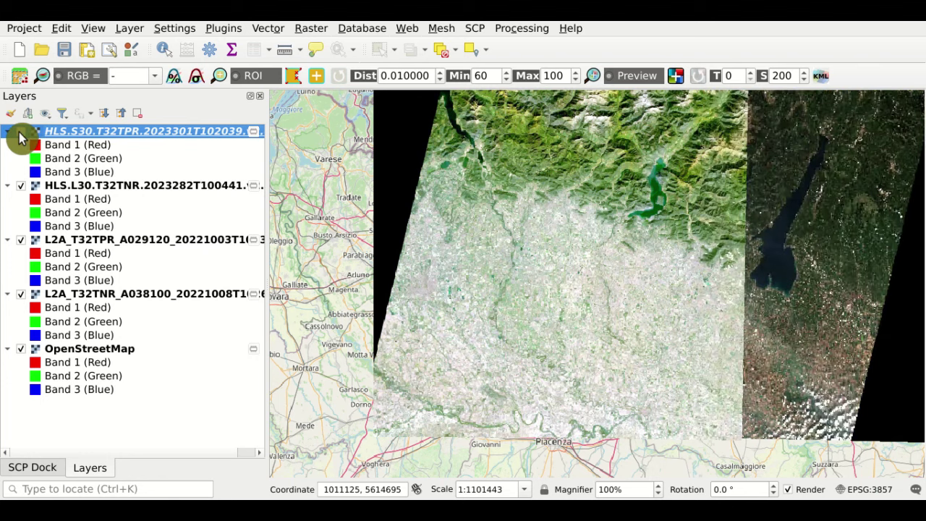
pyautogui.click(22, 136)
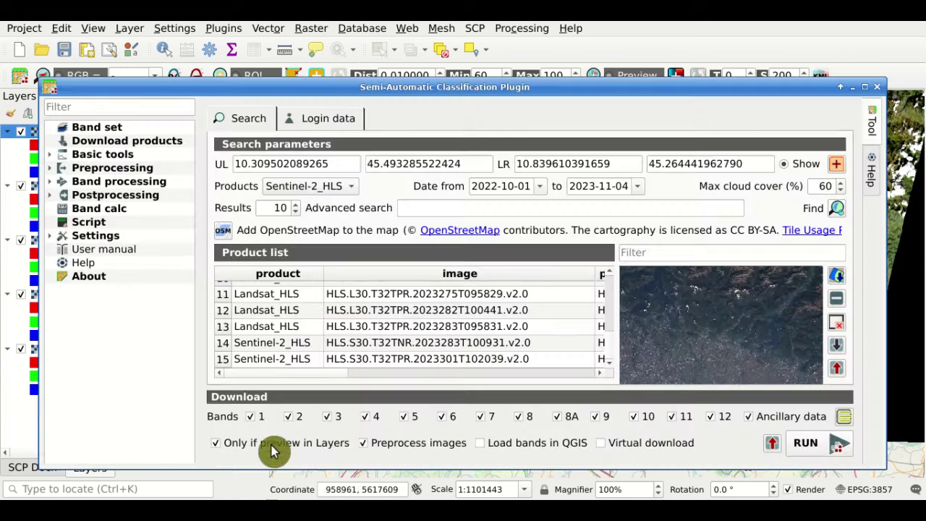
# Toggle Preprocess images off and on, inspect the Image conversion preprocessing options, and return to Download products.
pyautogui.click(423, 455)
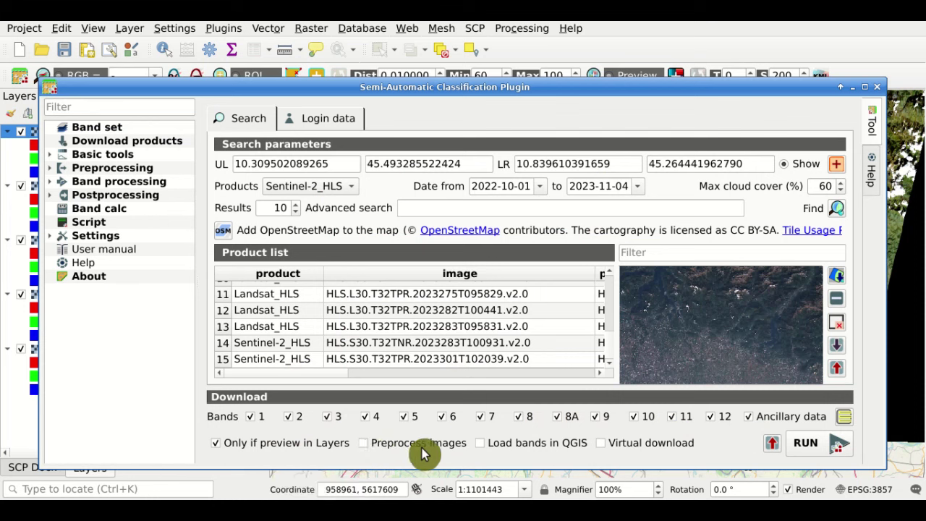
pyautogui.click(424, 454)
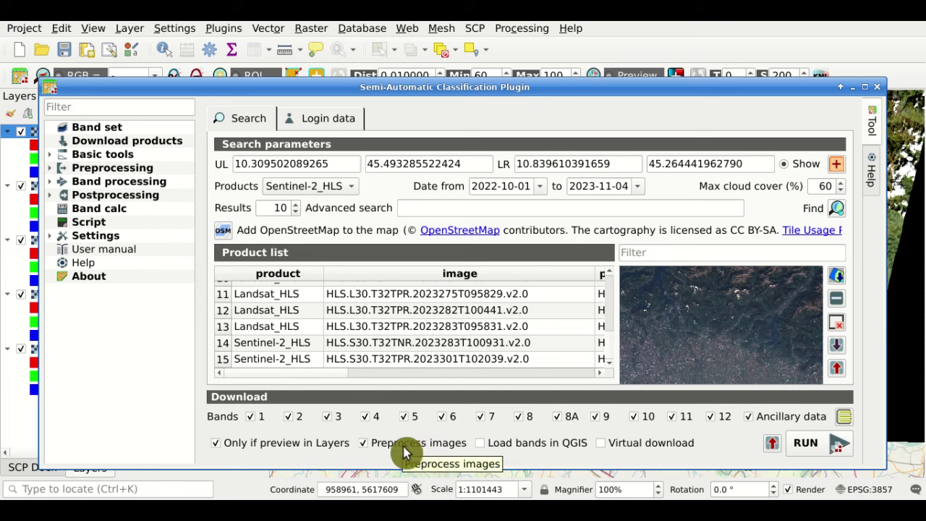
pyautogui.click(115, 170)
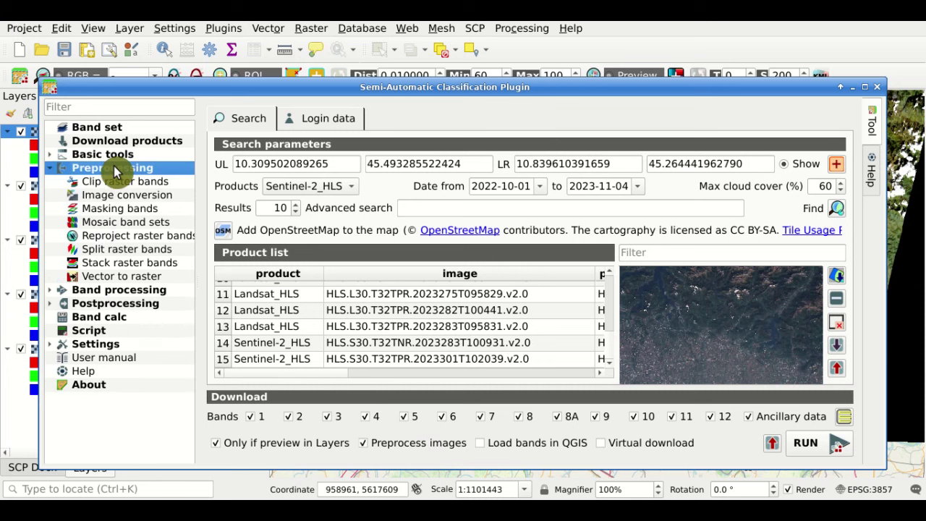
pyautogui.click(165, 204)
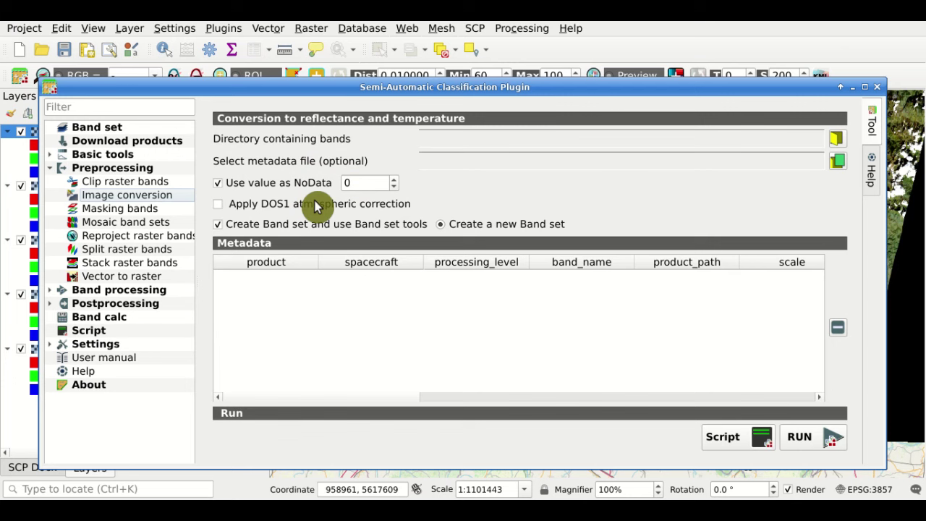
pyautogui.click(148, 141)
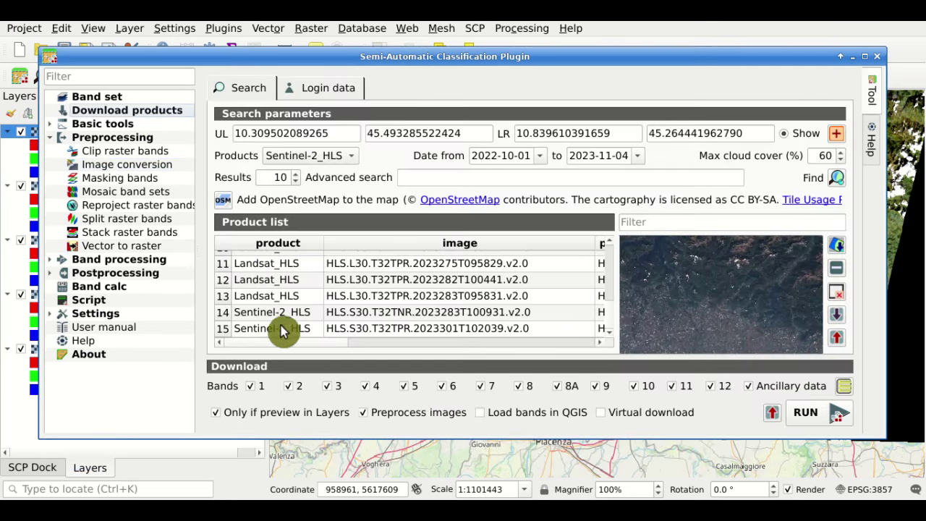
# Check the Create Band set option in Image conversion and enable Band calc expressions among the Band set tools.
pyautogui.click(150, 174)
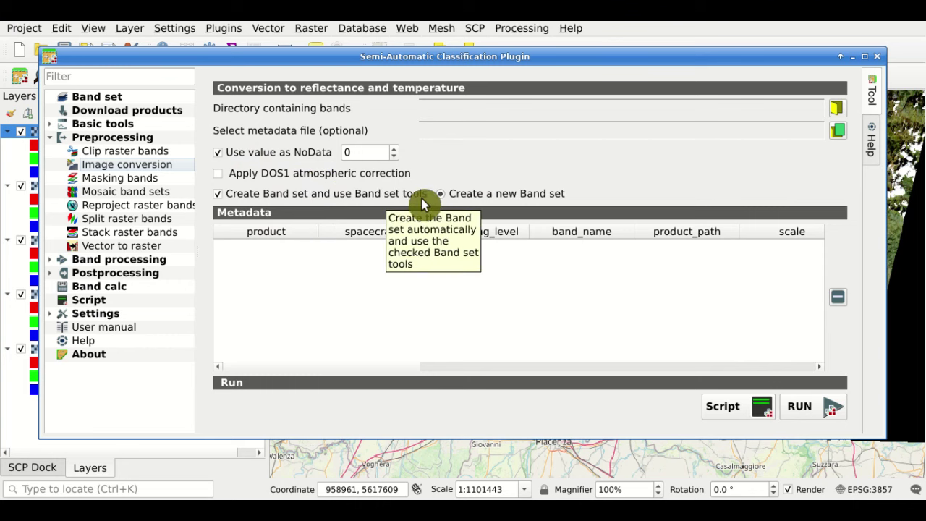
pyautogui.click(114, 100)
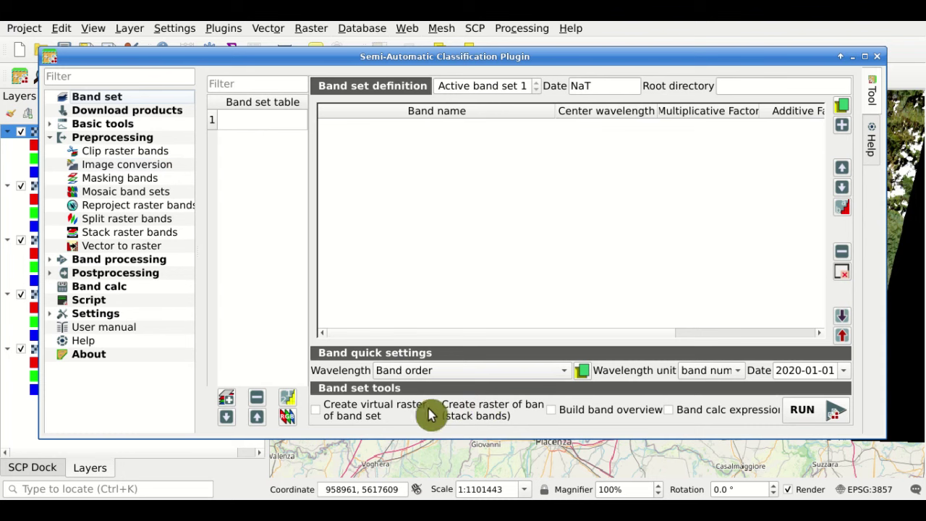
pyautogui.click(671, 411)
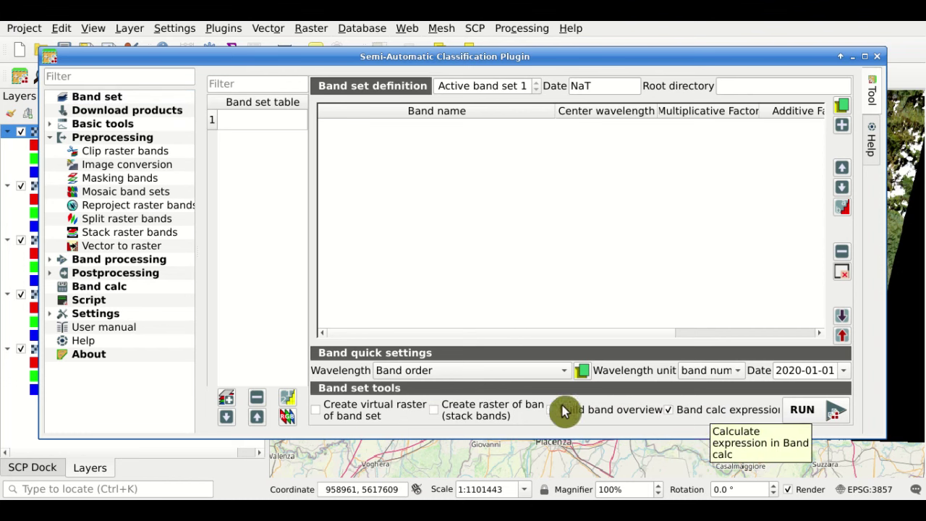
# Add the predefined NDVI index to the empty Band calc expression.
pyautogui.click(148, 295)
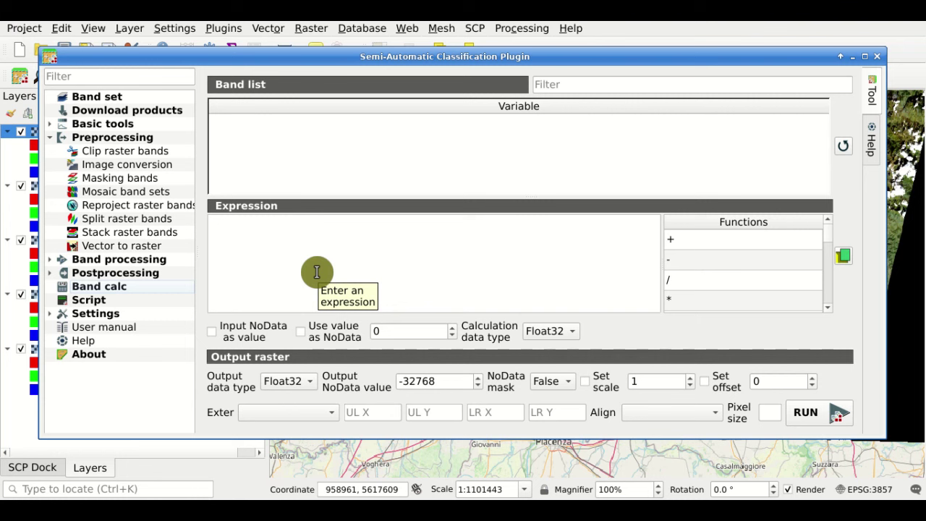
pyautogui.click(825, 239)
pyautogui.moveTo(829, 238); pyautogui.dragTo(831, 291)
pyautogui.scroll(-1, 825, 279)
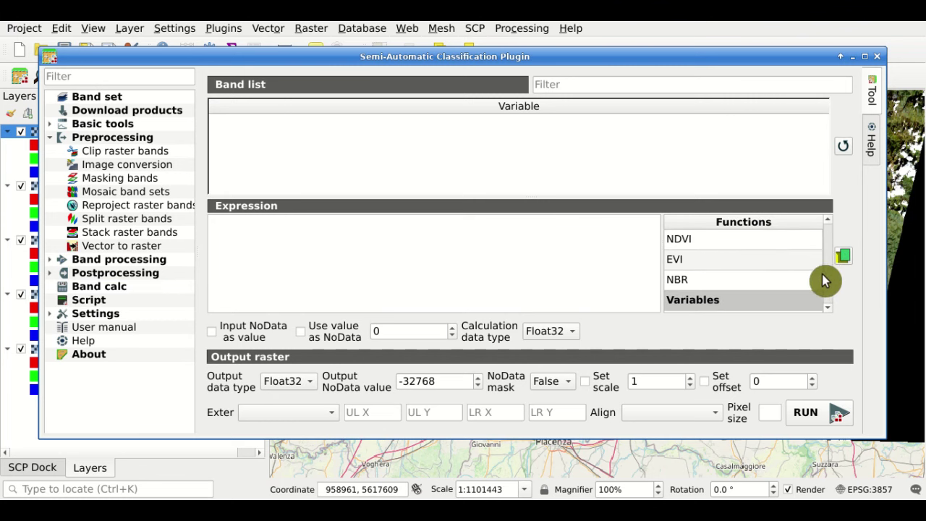
pyautogui.doubleClick(702, 246)
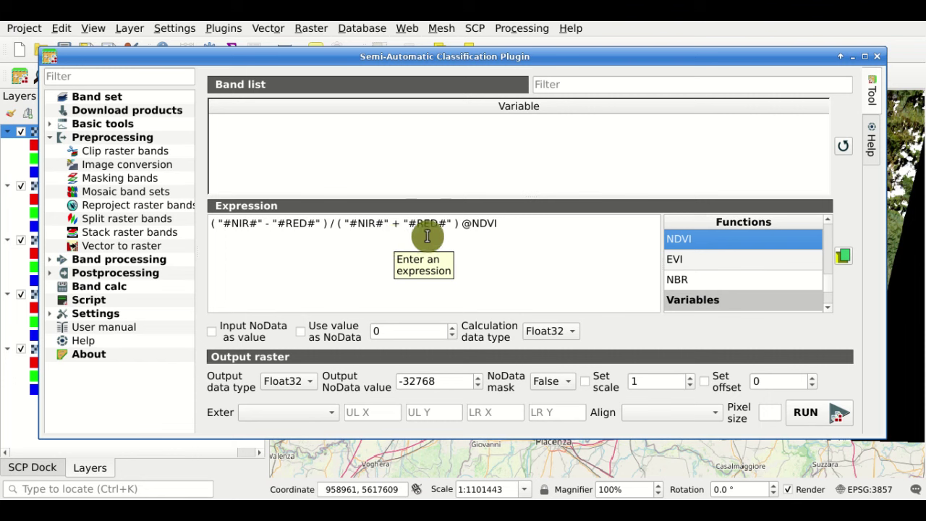
# Review the Preprocess images option, the Image conversion settings and the Band set tools, returning to Band calc.
pyautogui.click(166, 116)
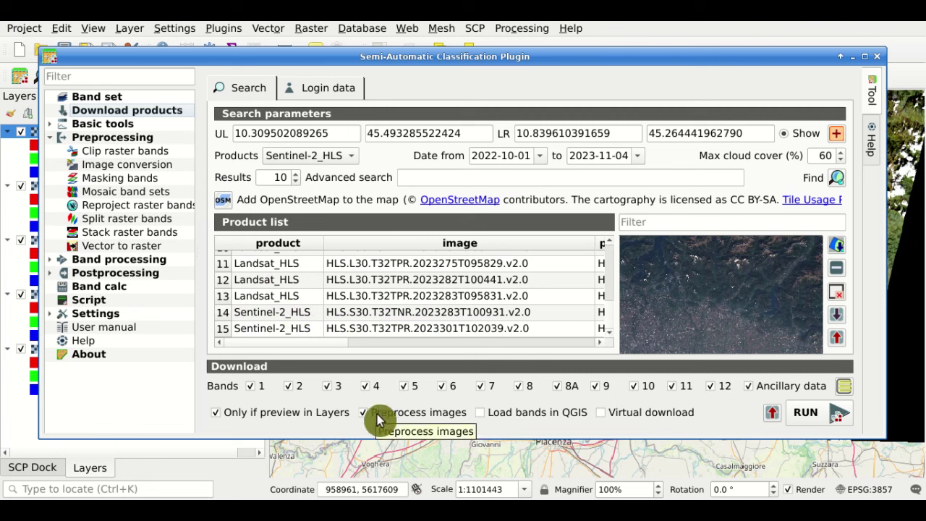
pyautogui.click(153, 168)
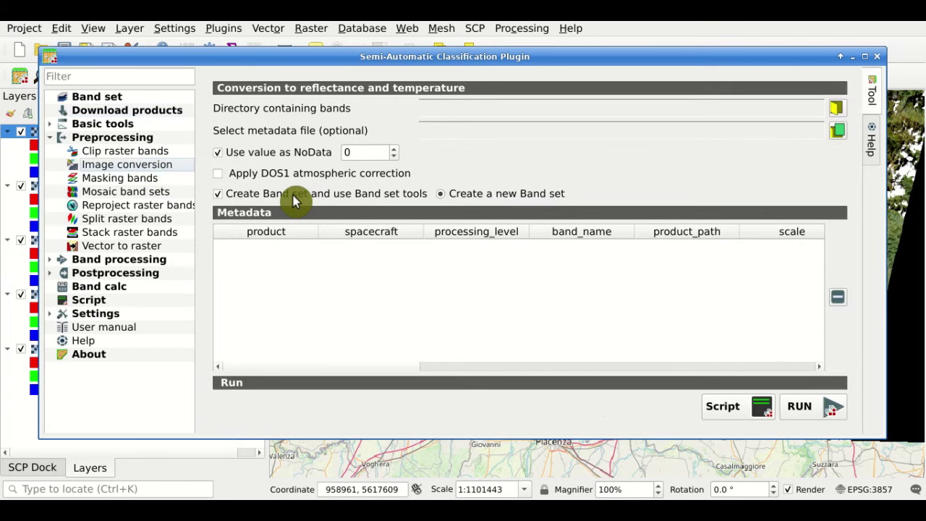
pyautogui.click(135, 102)
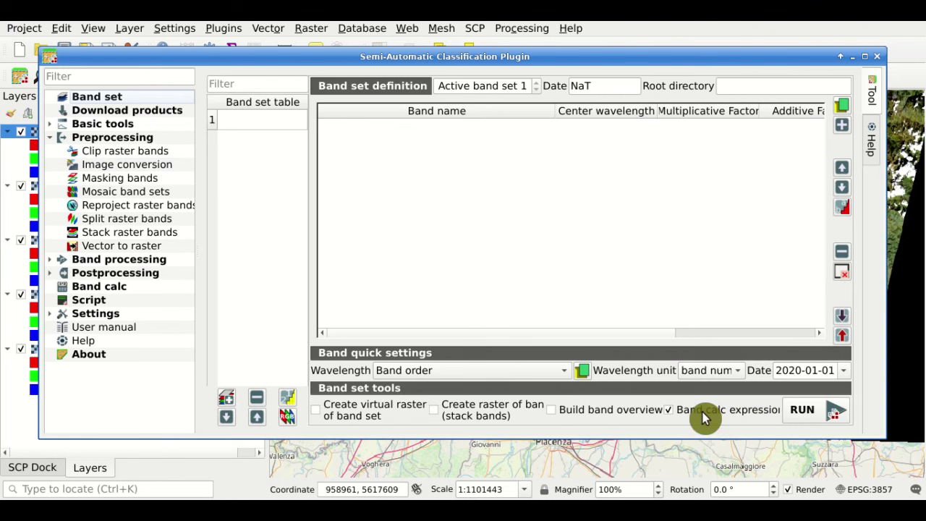
pyautogui.click(169, 288)
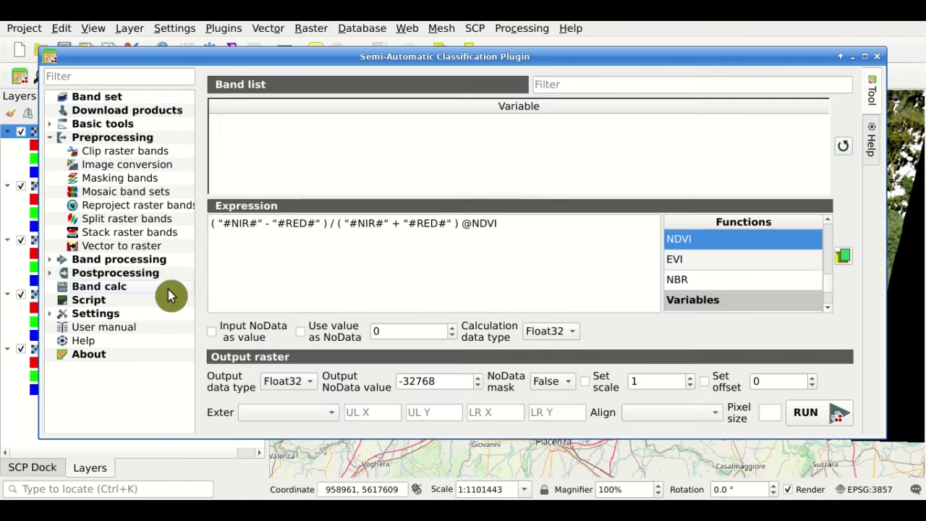
pyautogui.click(543, 225)
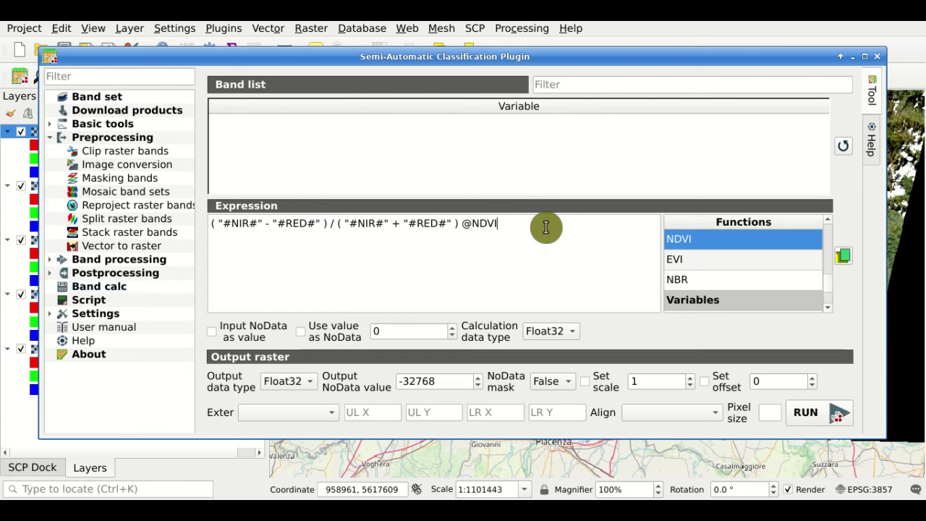
pyautogui.click(831, 309)
pyautogui.click(831, 309)
pyautogui.click(831, 309)
pyautogui.click(832, 310)
pyautogui.click(831, 310)
pyautogui.click(831, 310)
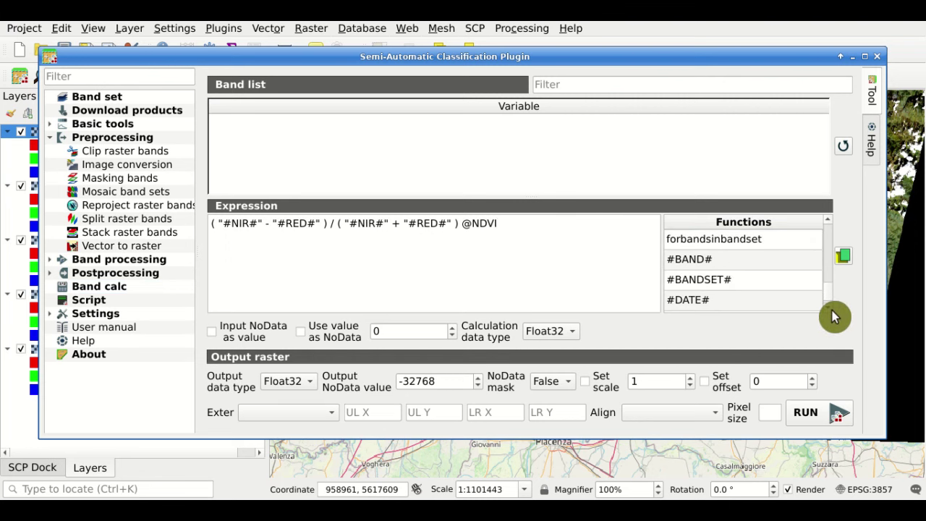
pyautogui.click(727, 282)
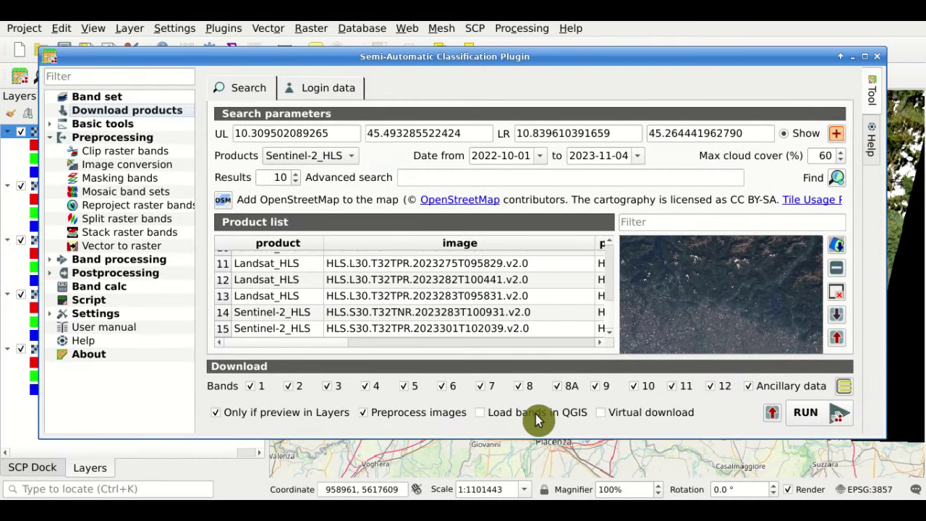
# Try the Load bands in QGIS option on and off, and export the download links to the Desktop folder.
pyautogui.click(482, 416)
pyautogui.click(483, 414)
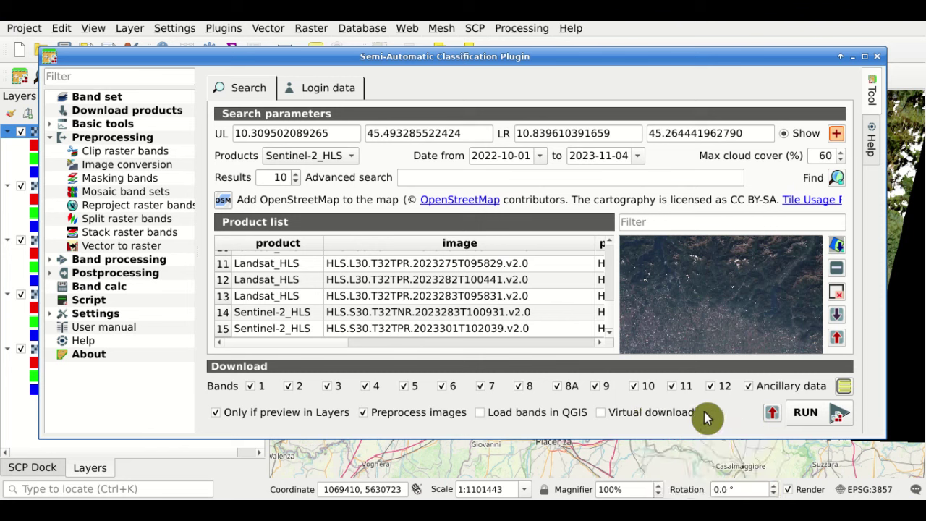
pyautogui.click(774, 420)
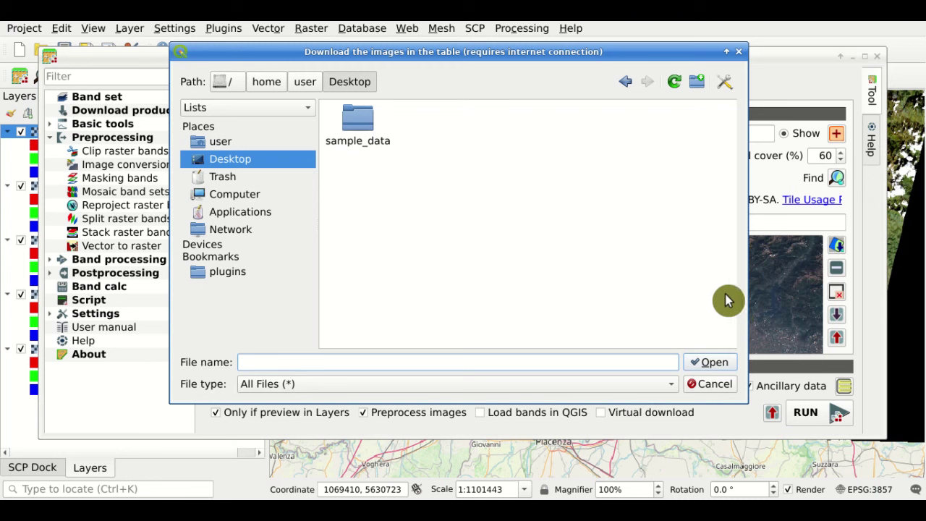
pyautogui.click(706, 363)
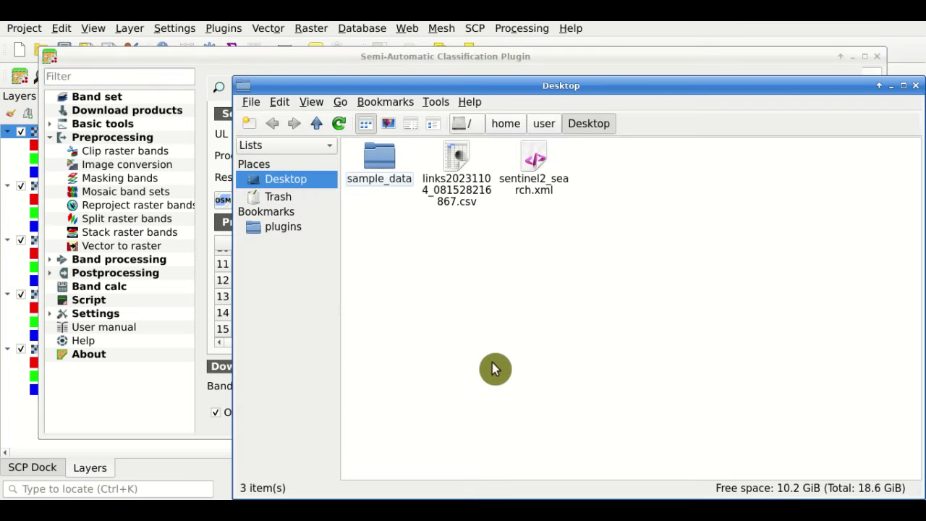
# Open the exported links20231104_081528216867.csv in FeatherPad and look through the download URLs.
pyautogui.click(449, 176)
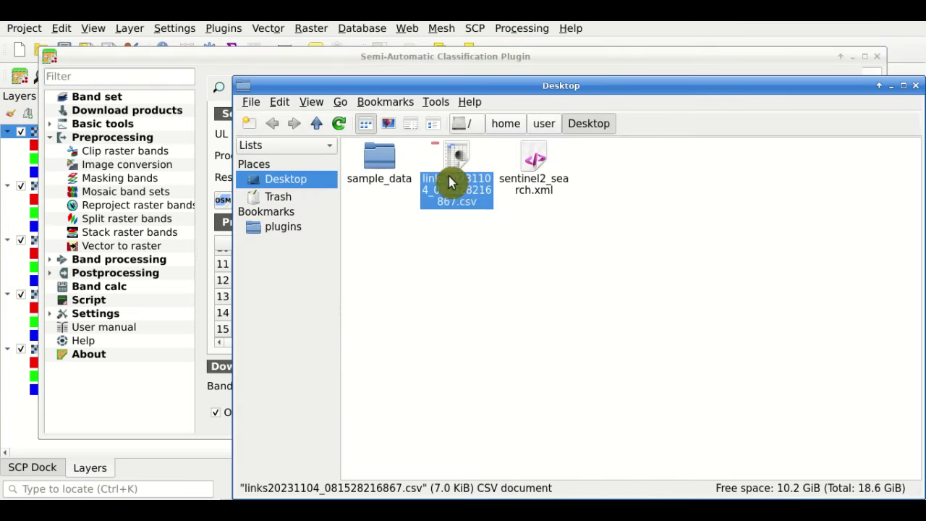
pyautogui.rightClick(448, 176)
pyautogui.moveTo(507, 201)
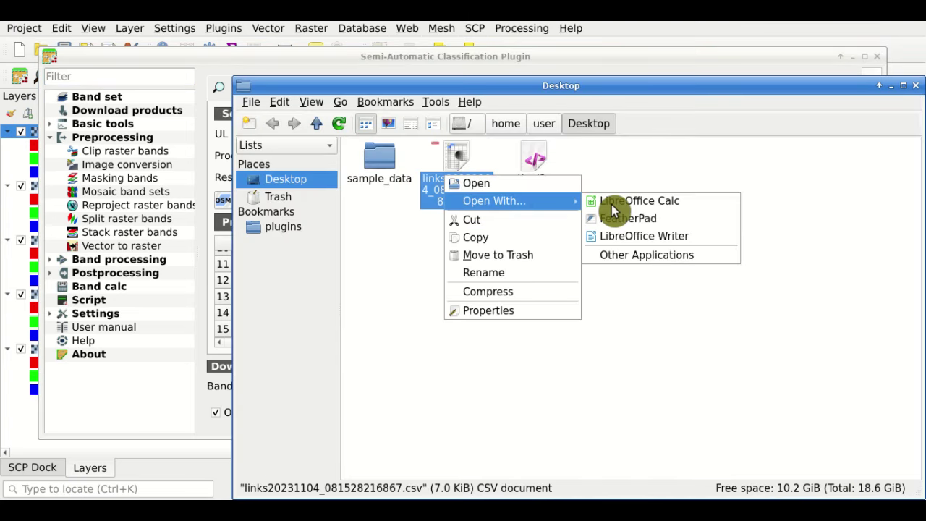
pyautogui.click(651, 219)
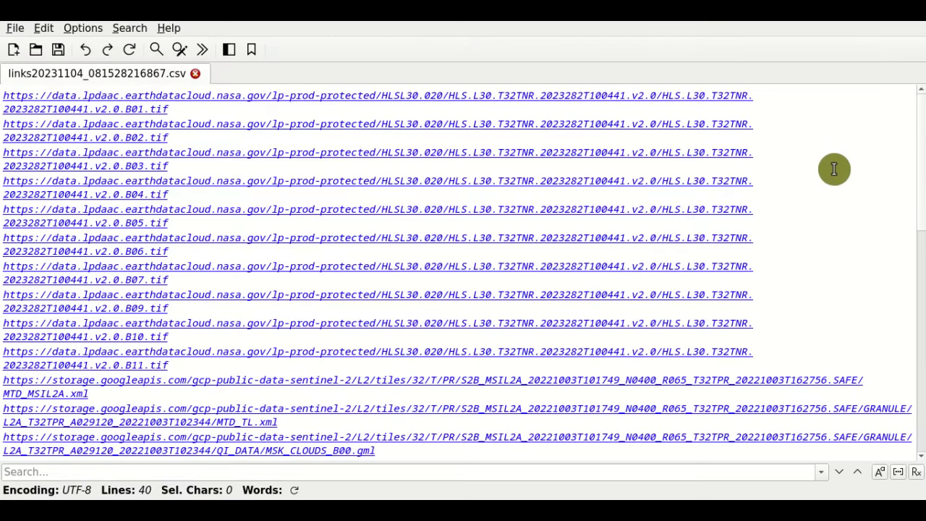
pyautogui.moveTo(919, 135)
pyautogui.mouseDown()
pyautogui.moveTo(918, 384)
pyautogui.moveTo(916, 124)
pyautogui.mouseUp()
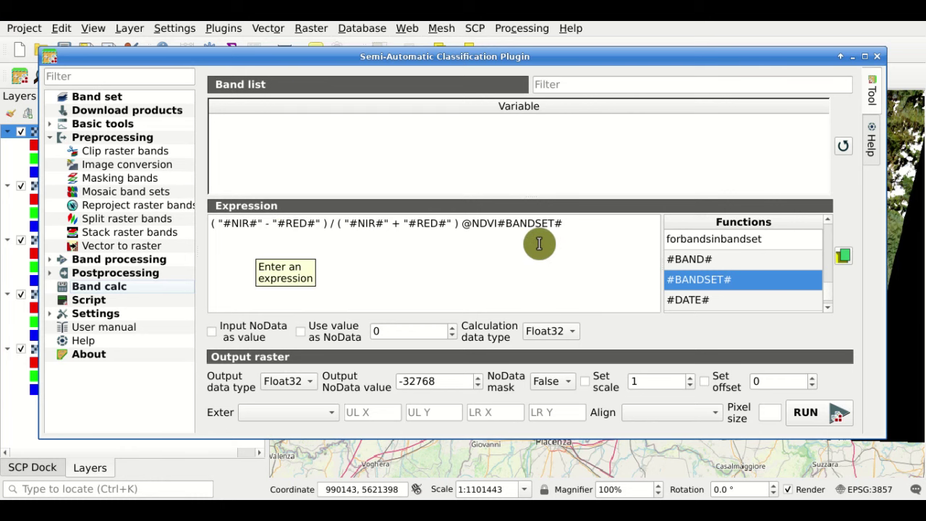
# Check the NIR and RED terms of the NDVI expression, and restrict the download to bands 4, 5 and 8 plus Ancillary data.
pyautogui.doubleClick(241, 224)
pyautogui.doubleClick(298, 224)
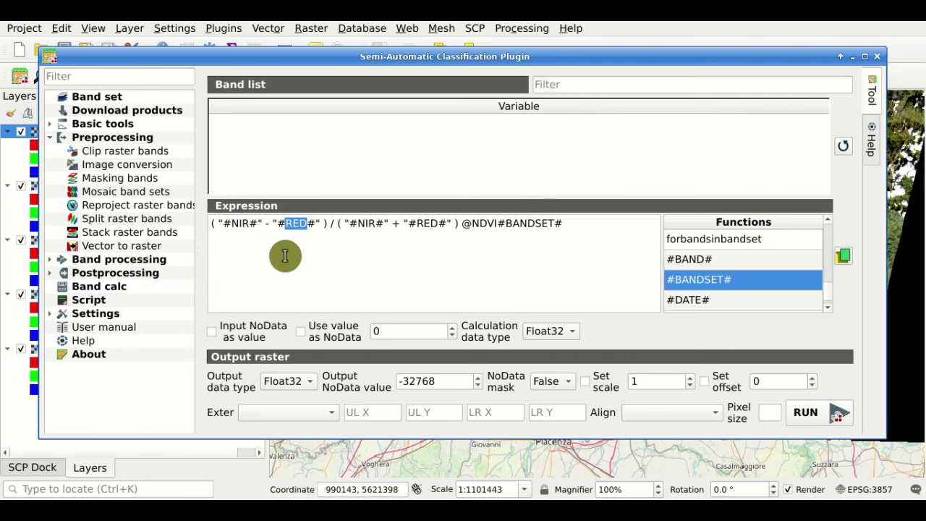
pyautogui.click(156, 114)
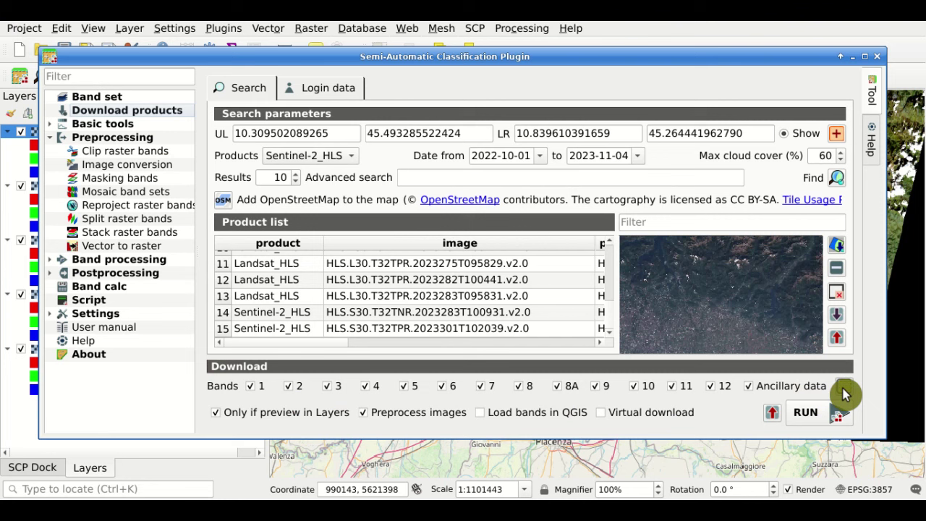
pyautogui.click(749, 388)
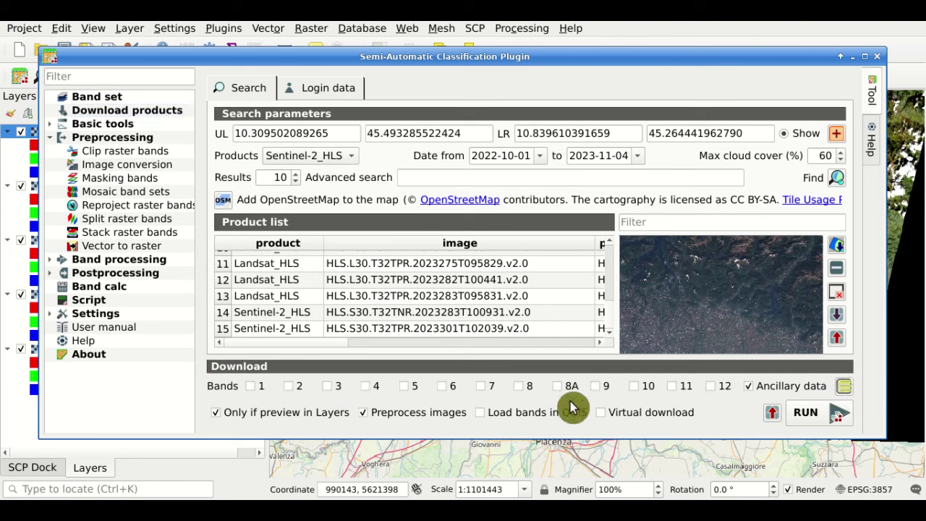
pyautogui.click(366, 387)
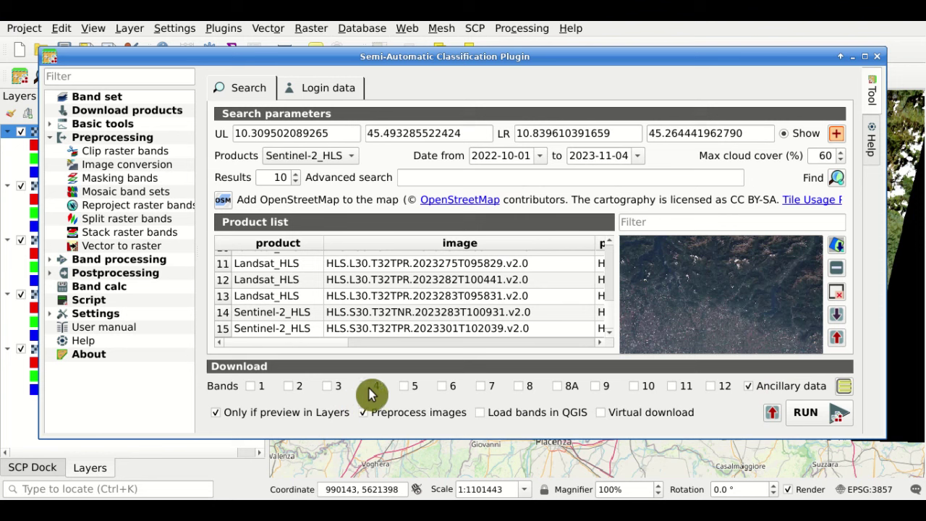
pyautogui.click(405, 388)
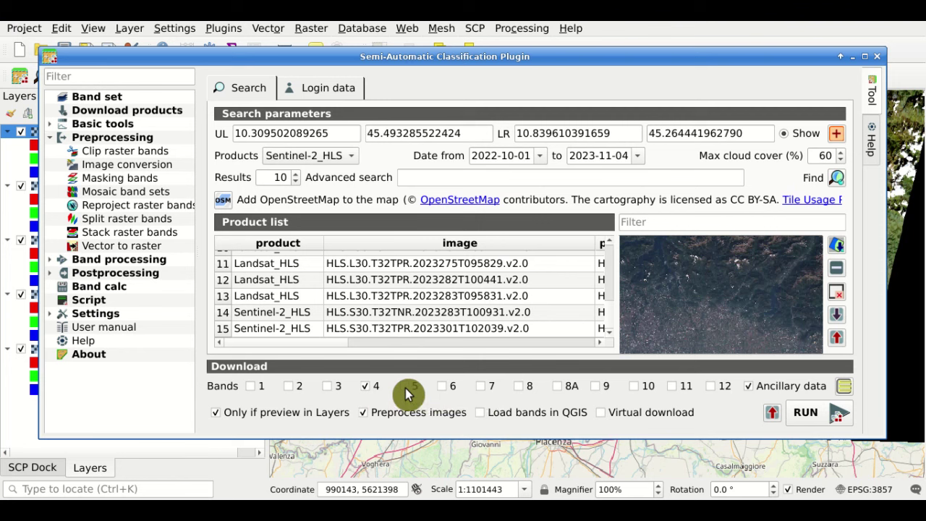
pyautogui.click(520, 389)
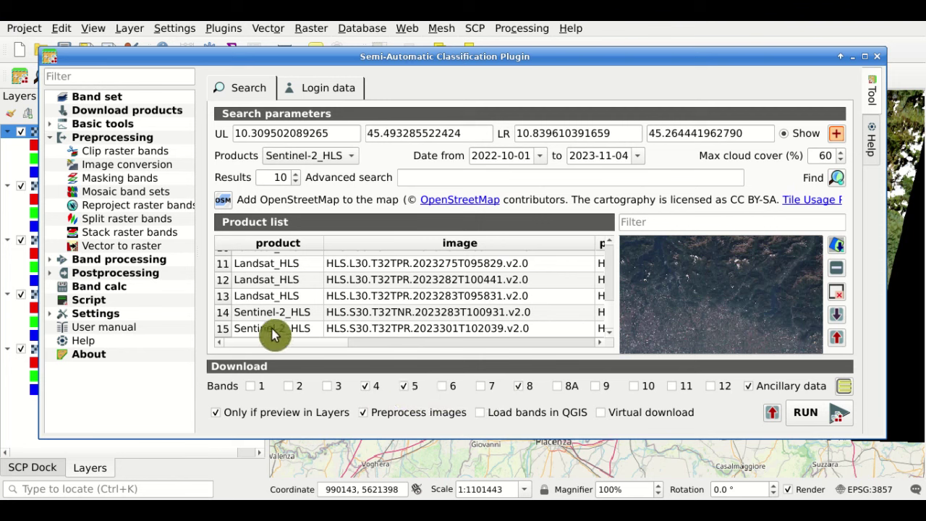
# Run the image download with the download folder on the Desktop as output directory.
pyautogui.click(837, 419)
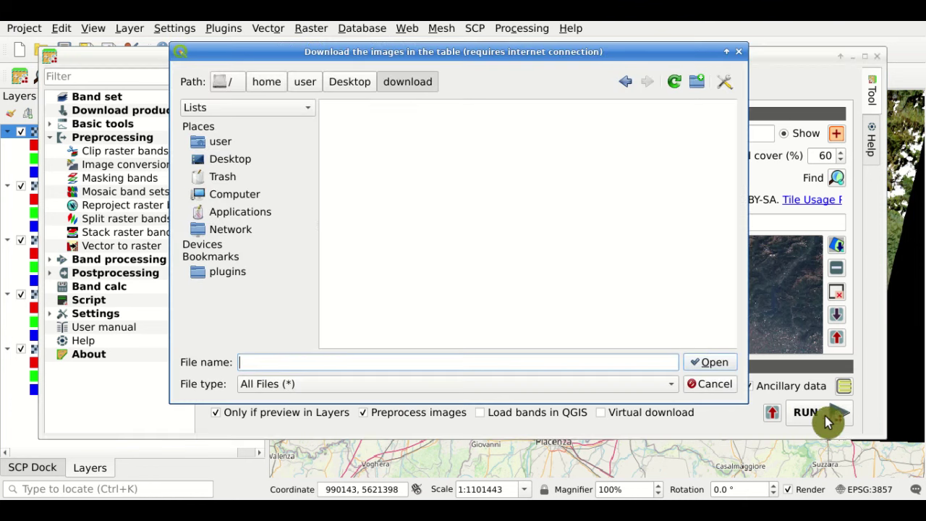
pyautogui.click(724, 366)
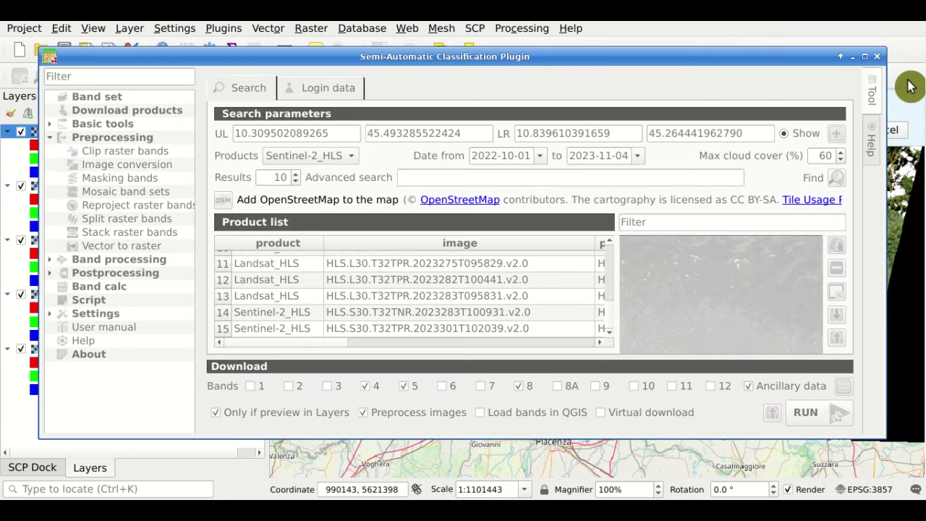
pyautogui.click(910, 86)
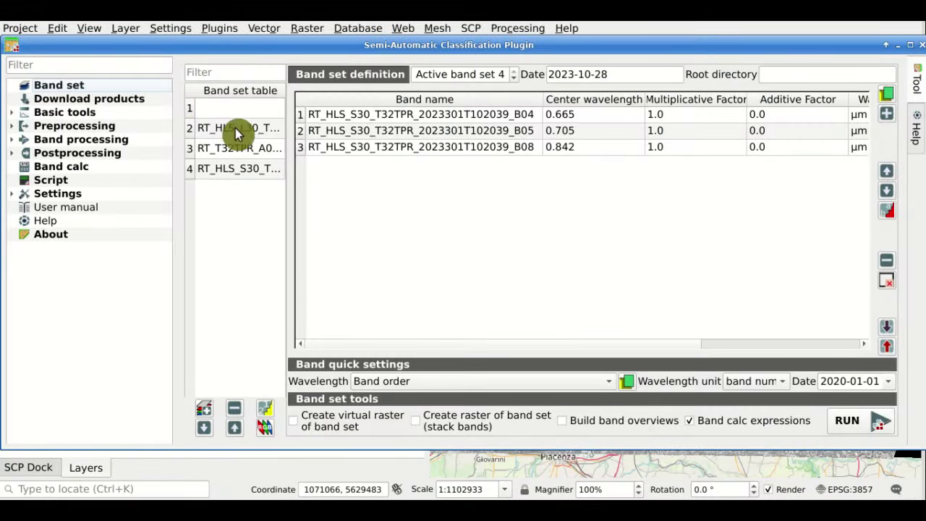
# Review the bands in band sets 3, 2 and 4, widening the Band name column to read the full names.
pyautogui.click(515, 78)
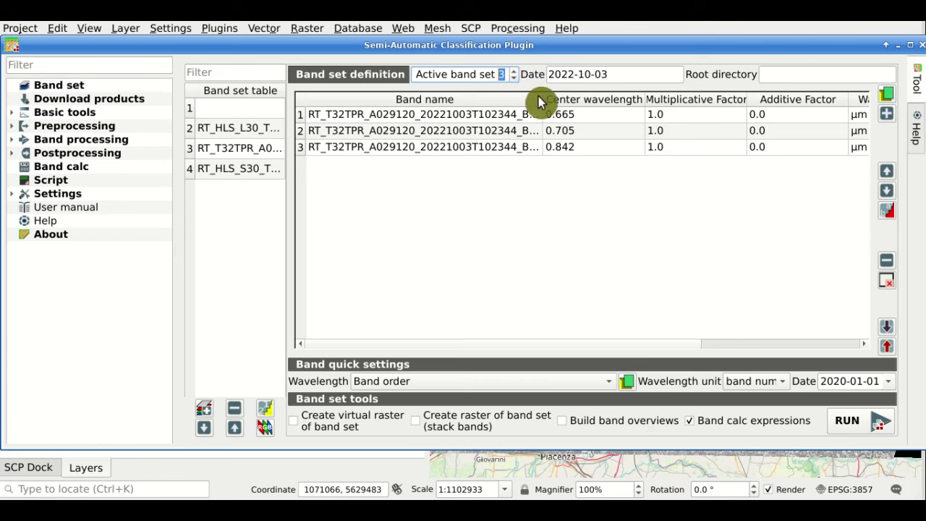
pyautogui.moveTo(541, 97); pyautogui.dragTo(565, 100)
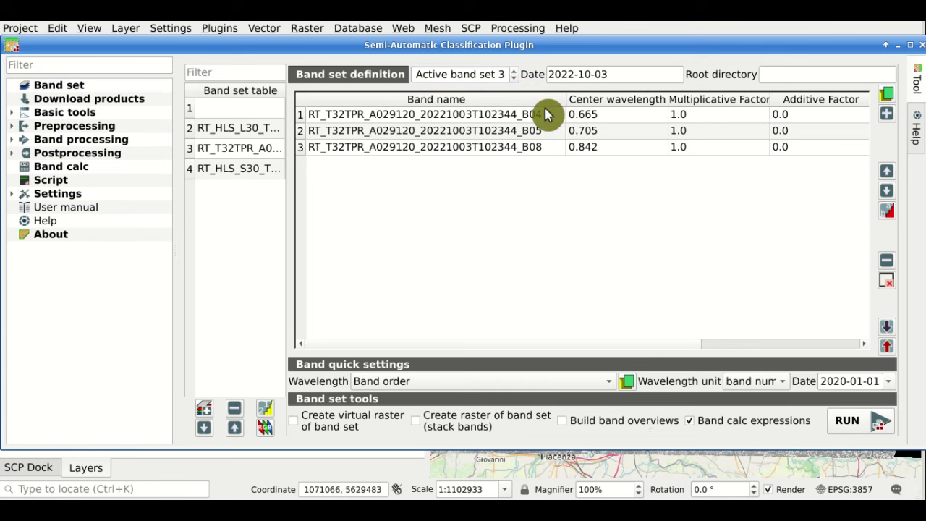
pyautogui.click(513, 77)
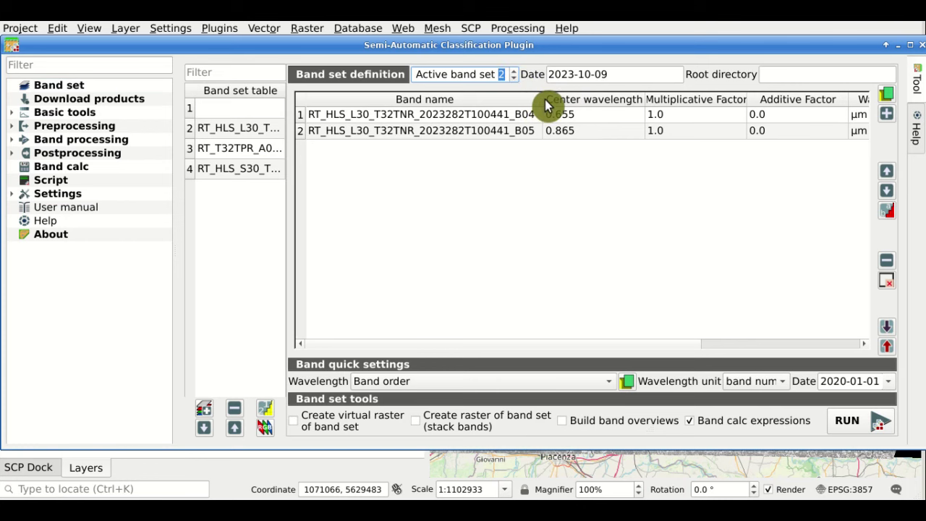
pyautogui.moveTo(542, 98); pyautogui.dragTo(553, 100)
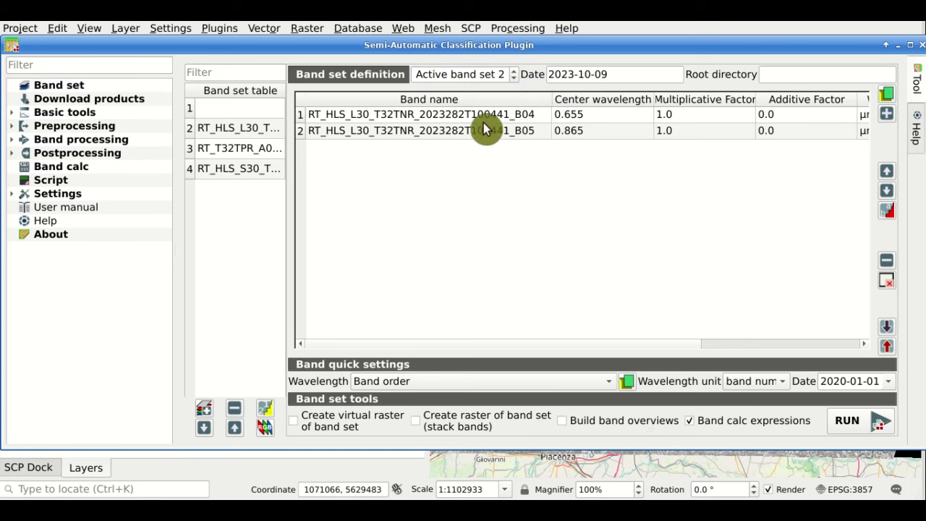
pyautogui.click(515, 72)
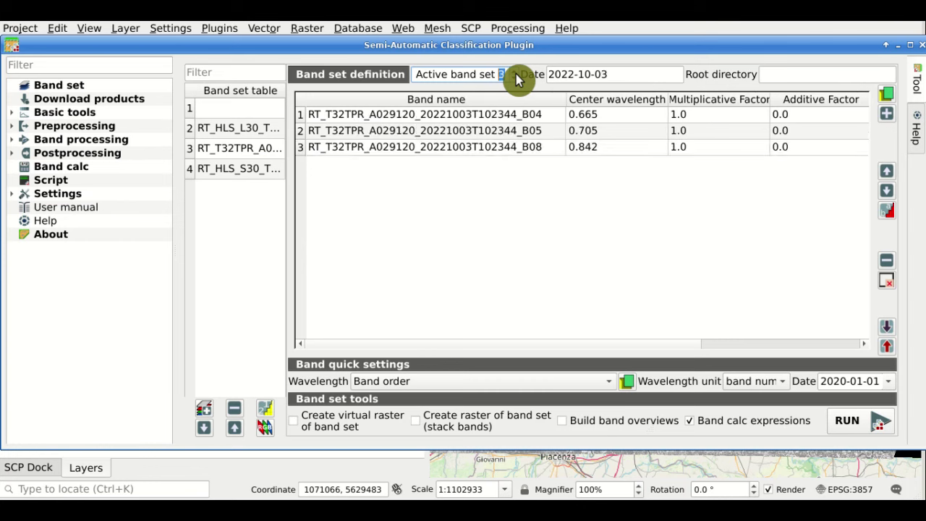
pyautogui.click(515, 71)
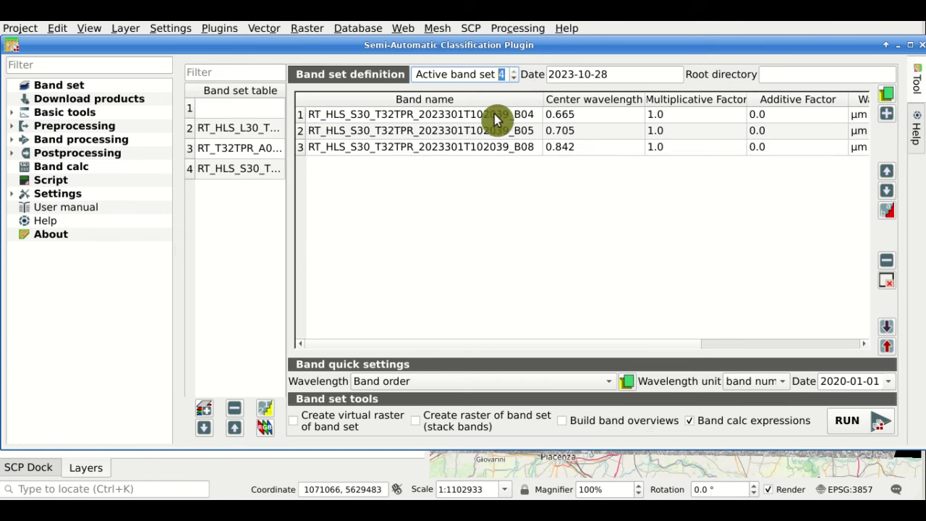
# Step back from band set 4 to band set 3 and beyond to recheck the band definitions.
pyautogui.click(513, 78)
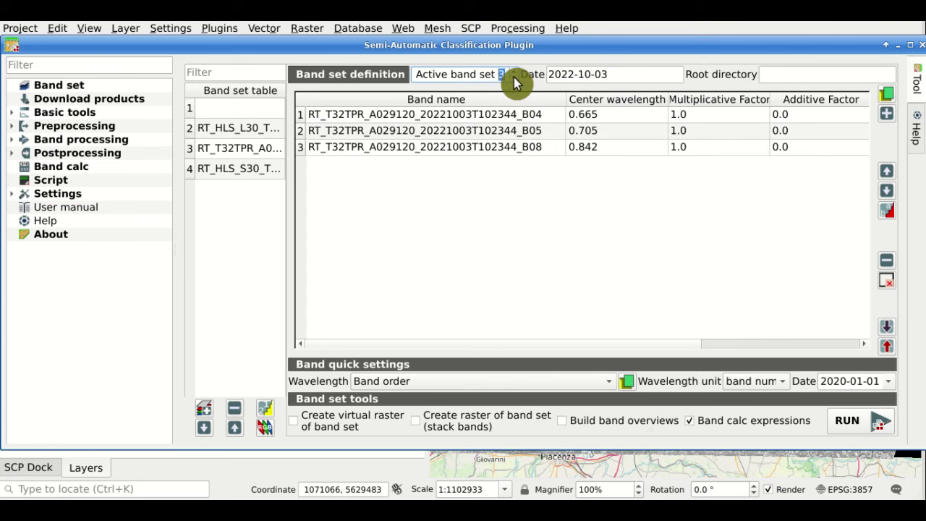
pyautogui.click(514, 78)
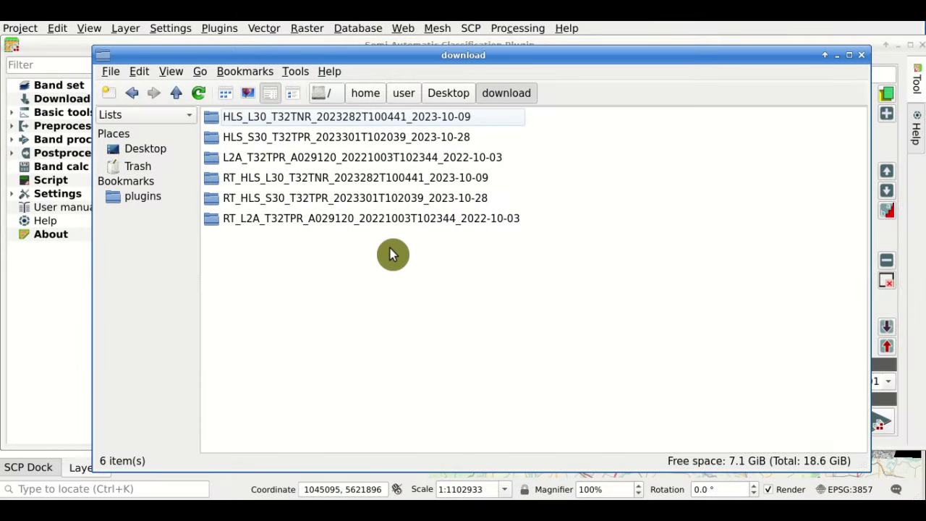
# In the file manager, inspect the HLS_L30 and RT_HLS_L30 subfolders of the download folder, listing the latter's files with full names.
pyautogui.doubleClick(292, 123)
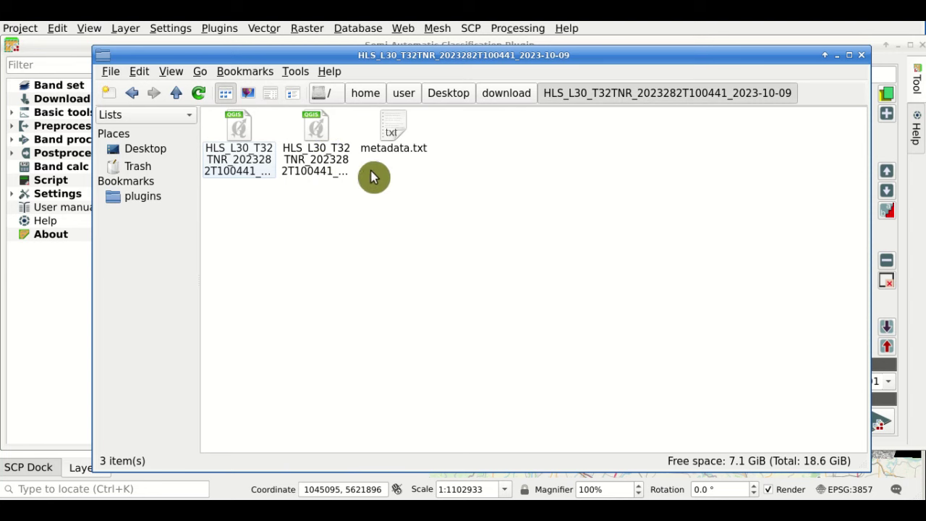
pyautogui.click(499, 97)
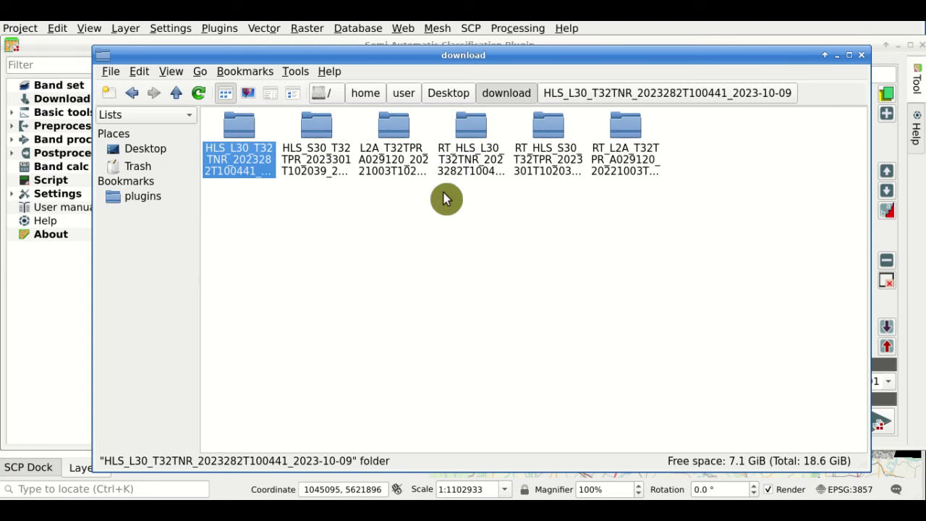
pyautogui.doubleClick(488, 173)
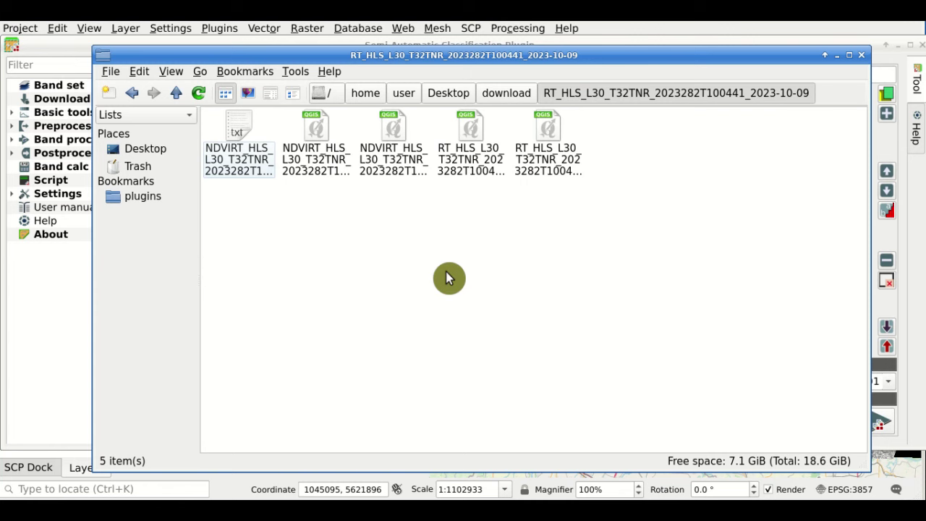
pyautogui.click(495, 169)
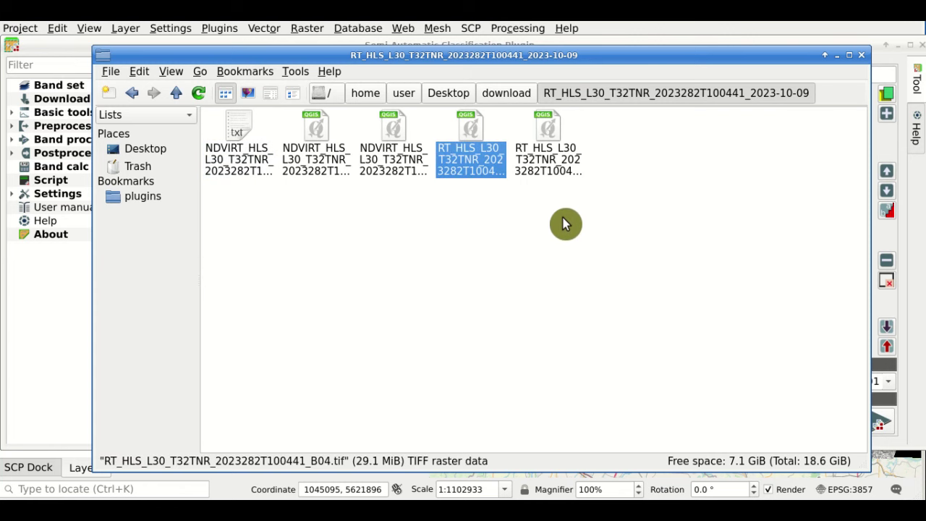
pyautogui.click(270, 94)
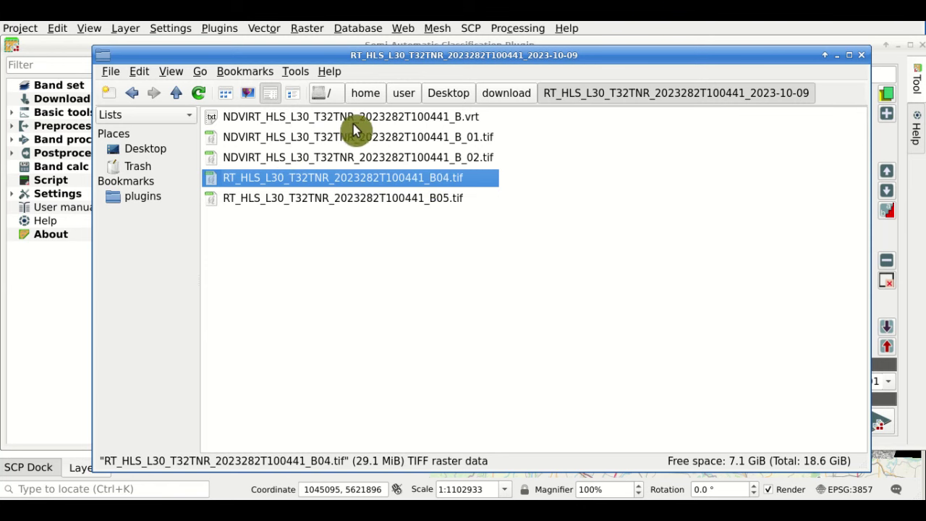
pyautogui.click(311, 123)
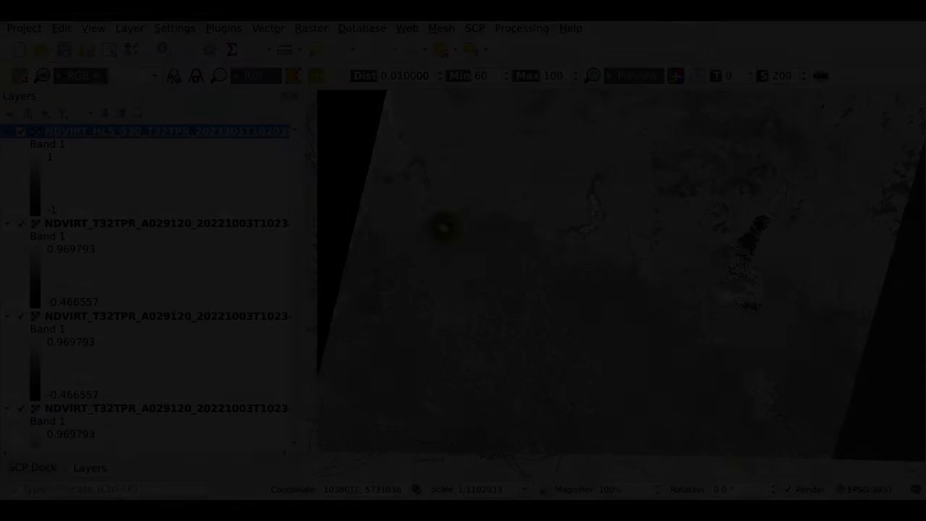
# In QGIS, collapse the layer legends and toggle the visibility of NDVIRT_HLS_S30_T32TPR_2023301T102039_B and the topmost NDVIRT_T32TPR layer to compare the NDVI rasters.
pyautogui.click(121, 114)
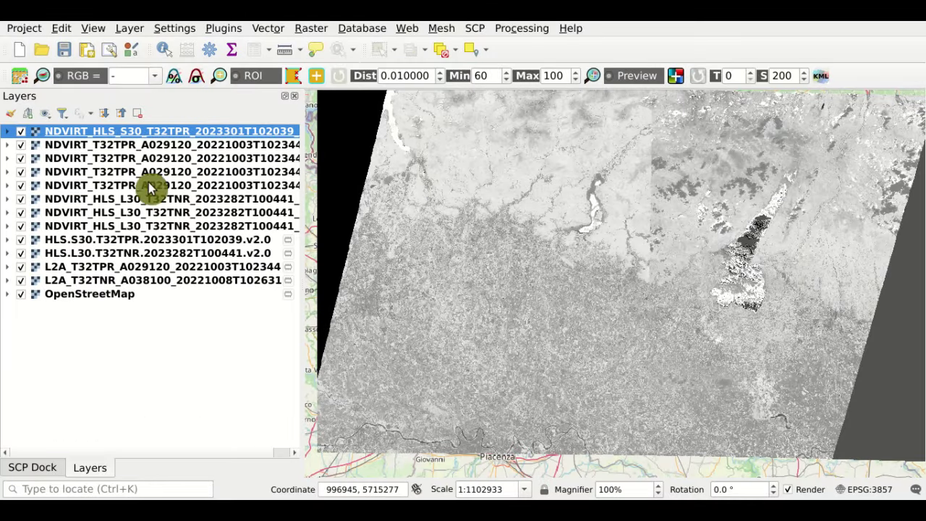
pyautogui.moveTo(302, 222); pyautogui.dragTo(431, 229)
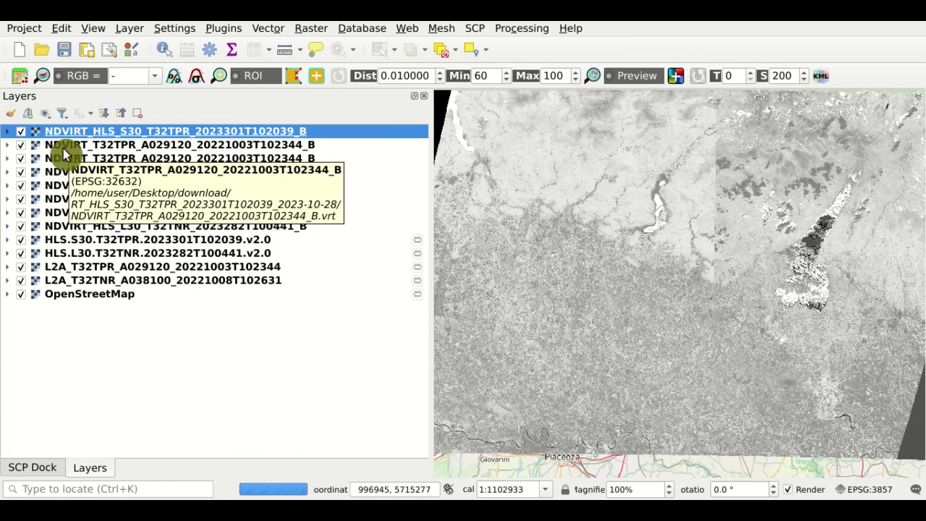
pyautogui.click(23, 147)
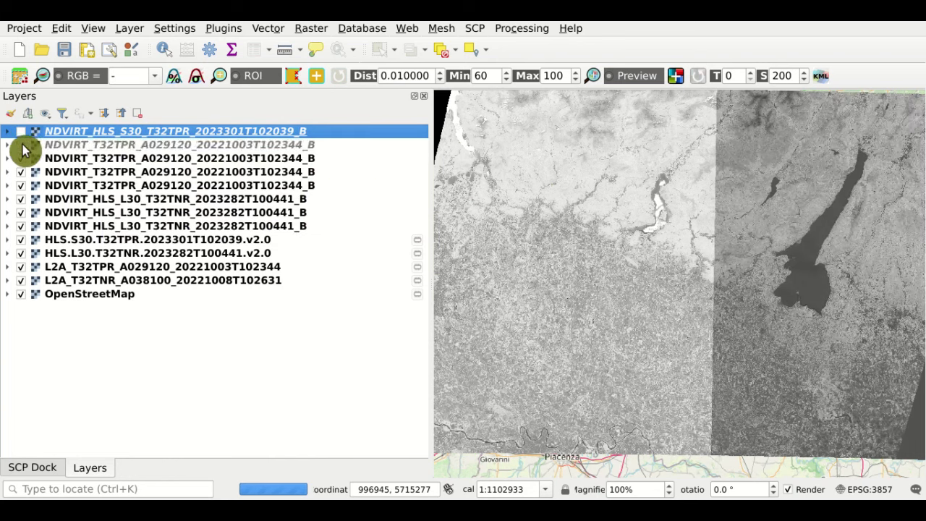
pyautogui.click(21, 162)
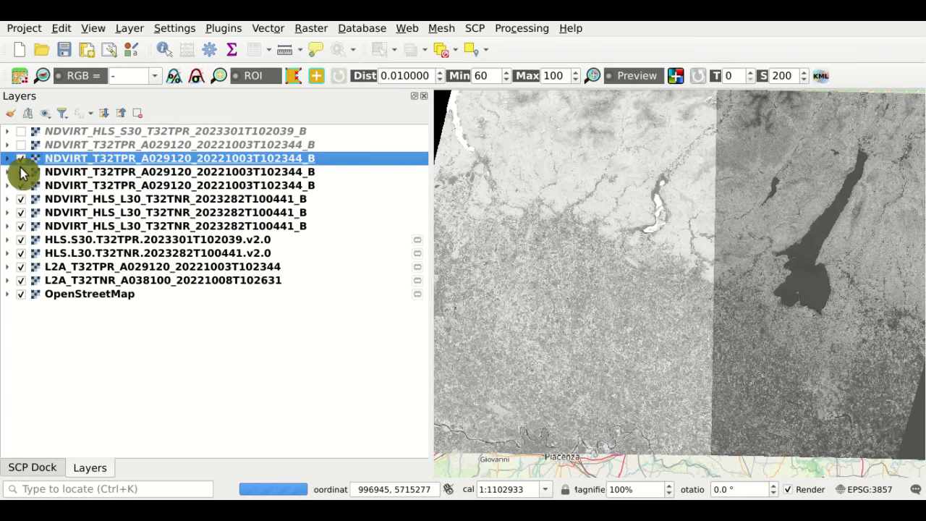
pyautogui.click(23, 148)
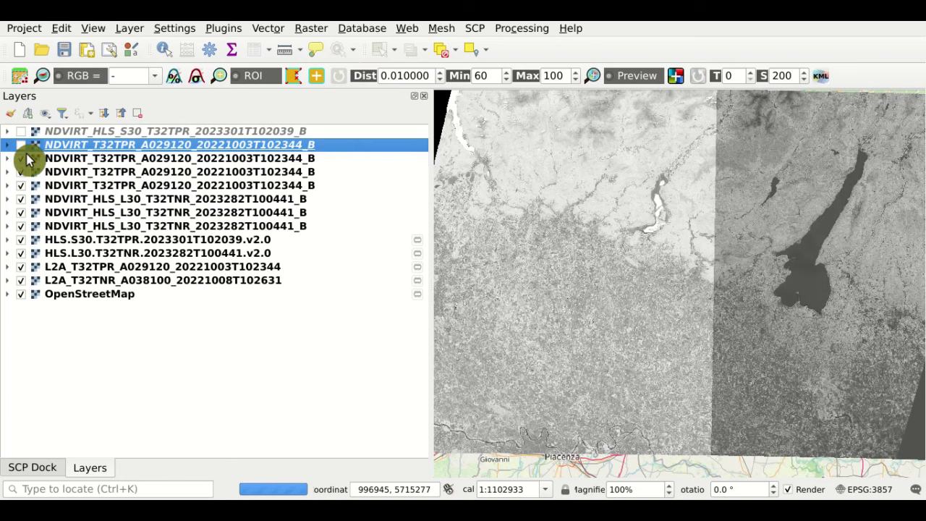
pyautogui.click(24, 136)
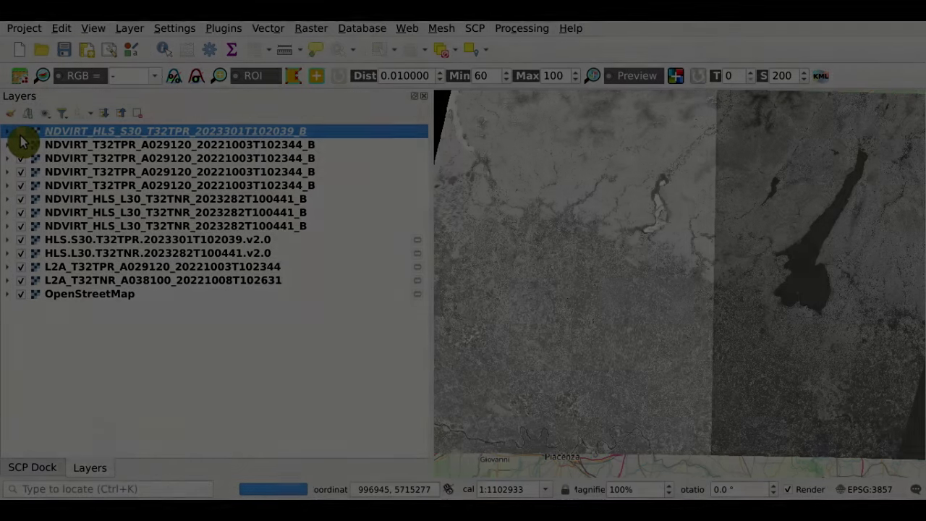